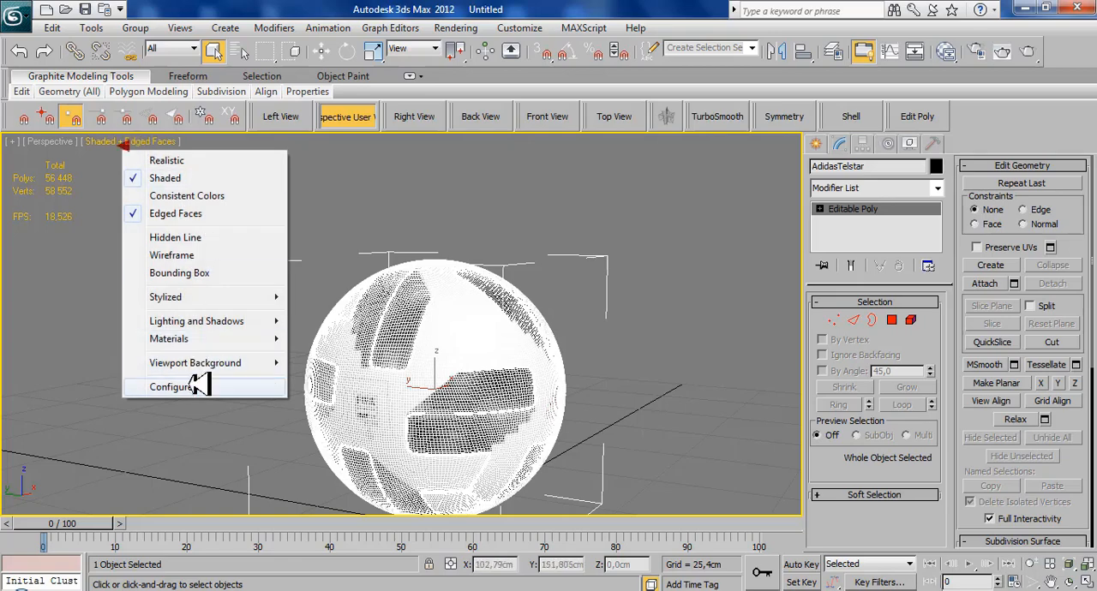
- Set the viewport statistics to display Total + Selection
{"action": "left_click", "coordinate": [206, 387]}
{"action": "left_click", "coordinate": [558, 110]}
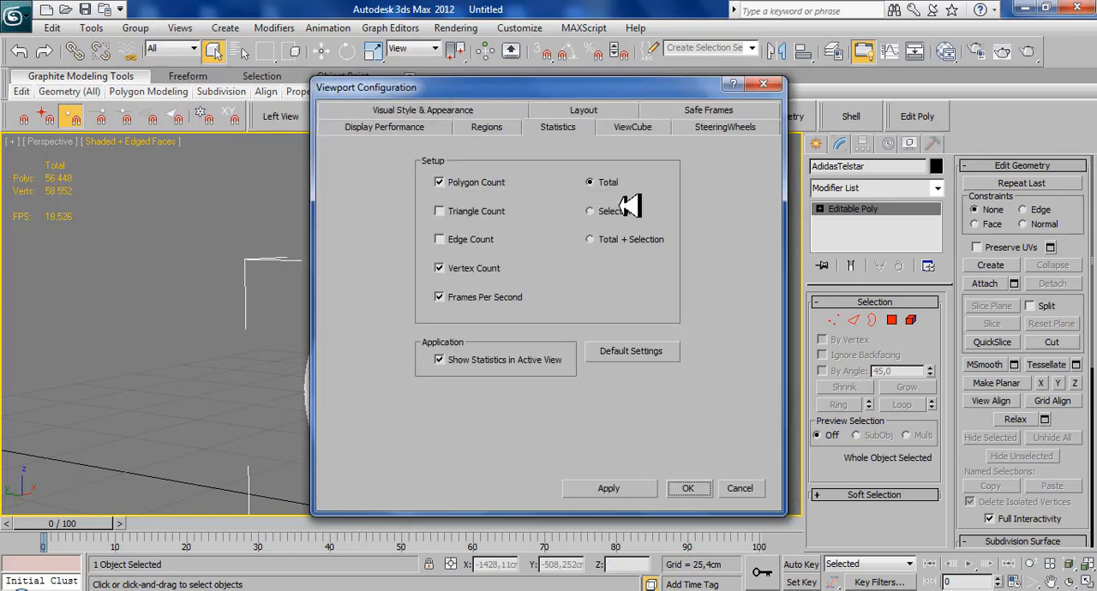
{"action": "left_click", "coordinate": [600, 239]}
{"action": "left_click", "coordinate": [687, 488]}
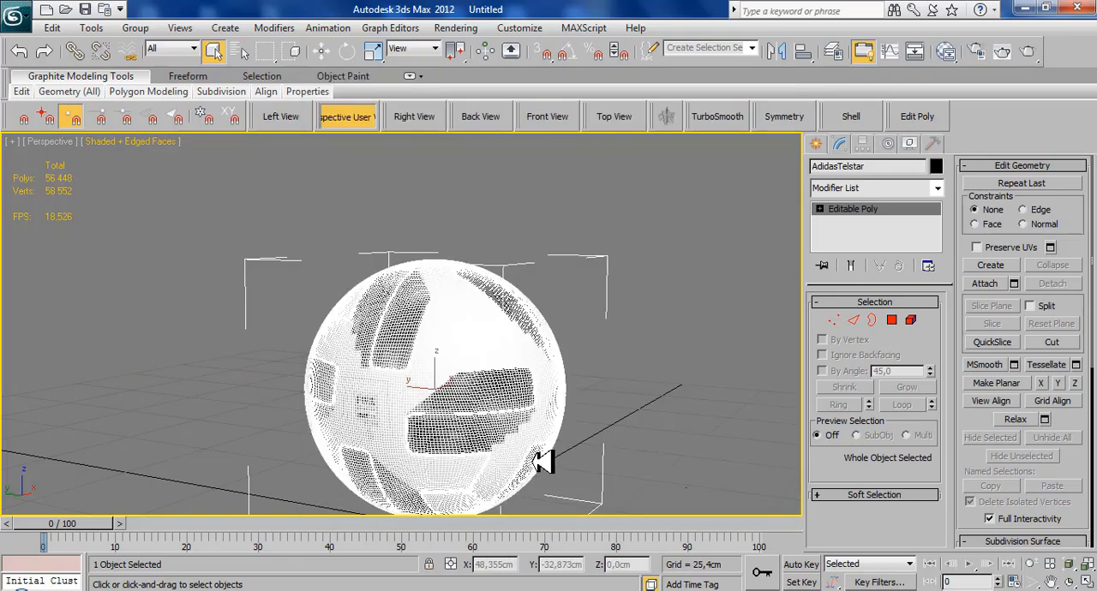
- Hide the football's selection brackets and turn off edged faces in the perspective view
{"action": "middle_click_drag", "start_coordinate": [429, 339], "coordinate": [389, 288]}
{"action": "key", "text": "j"}
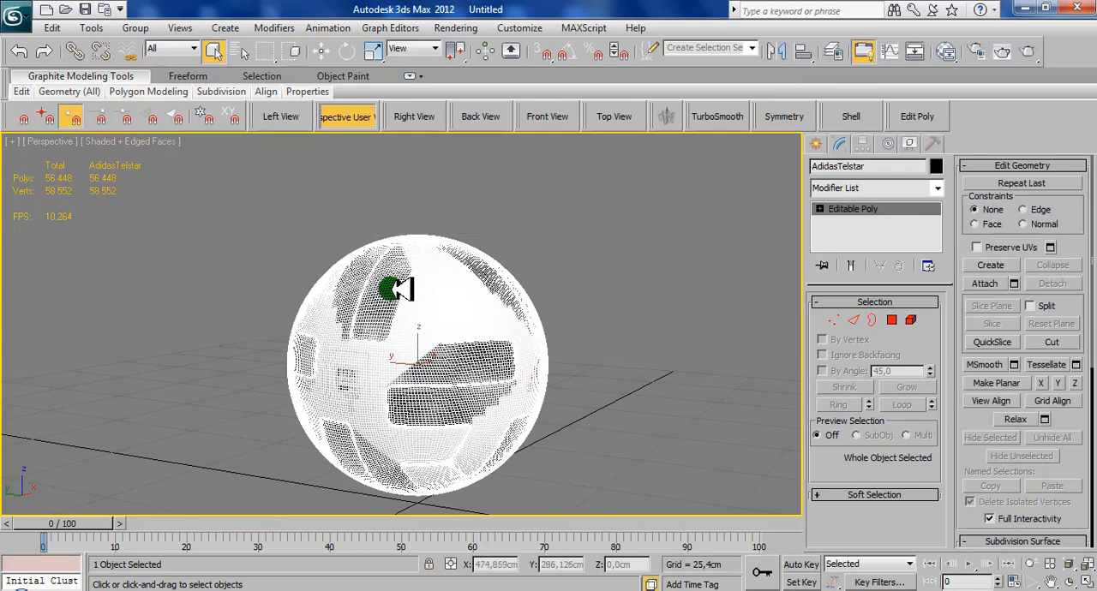
{"action": "key", "text": "F4"}
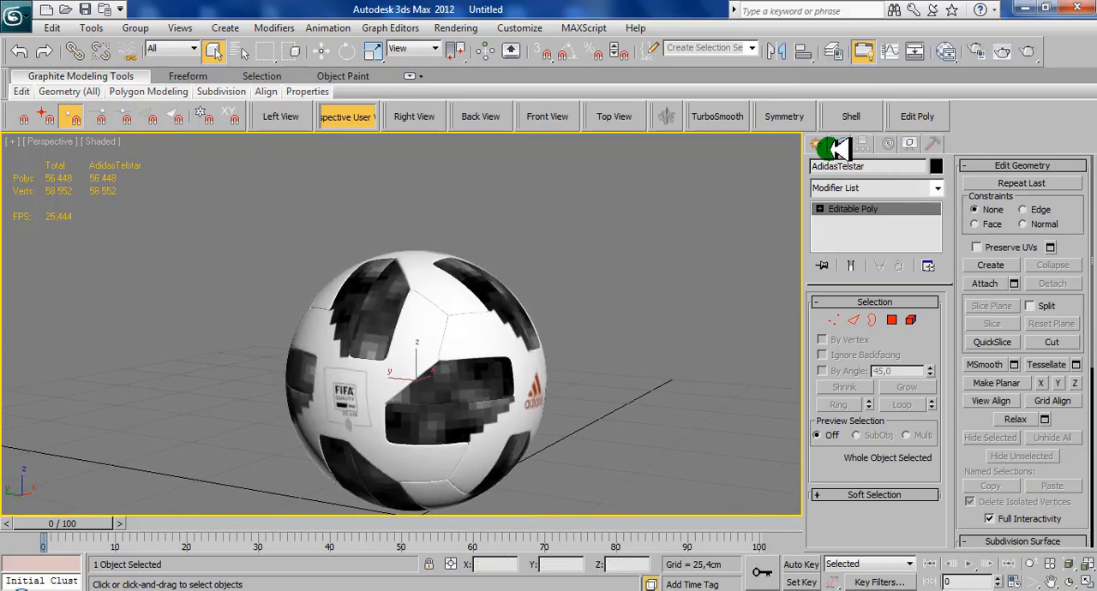
- Create a standard sphere with a radius of about 34 cm beside the football
{"action": "left_click", "coordinate": [818, 144]}
{"action": "left_click", "coordinate": [845, 263]}
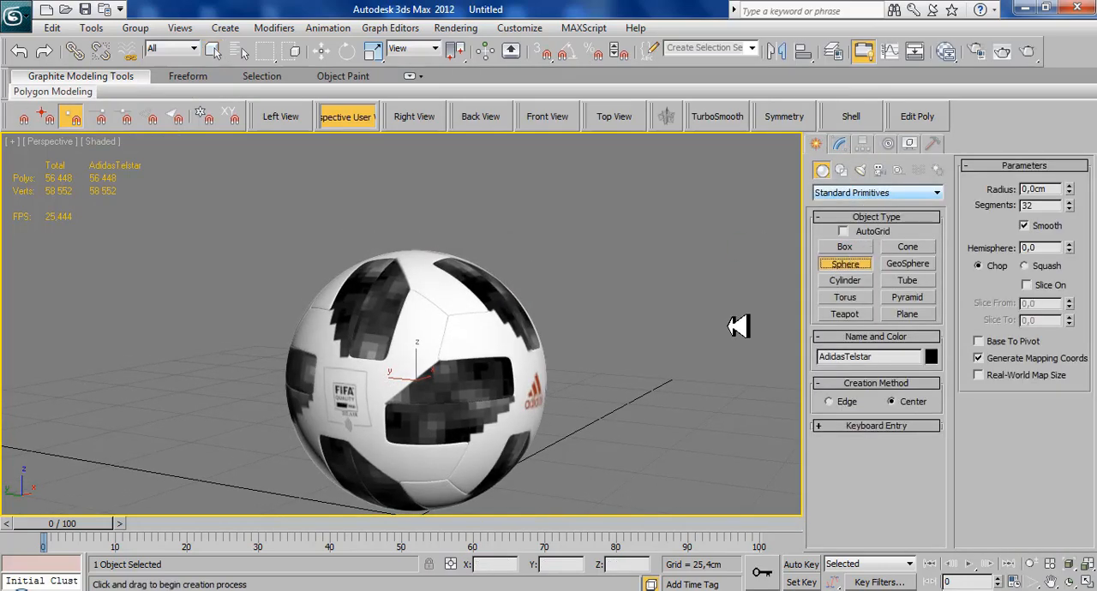
{"action": "middle_click_drag", "start_coordinate": [457, 441], "coordinate": [423, 360]}
{"action": "scroll", "coordinate": [422, 360], "scroll_direction": "down", "scroll_amount": 2}
{"action": "left_click_drag", "start_coordinate": [611, 387], "coordinate": [649, 416]}
- Align the sphere to AdidasTelstar in X, Y and Z position, pivot point to pivot point
{"action": "key", "text": "alt+a"}
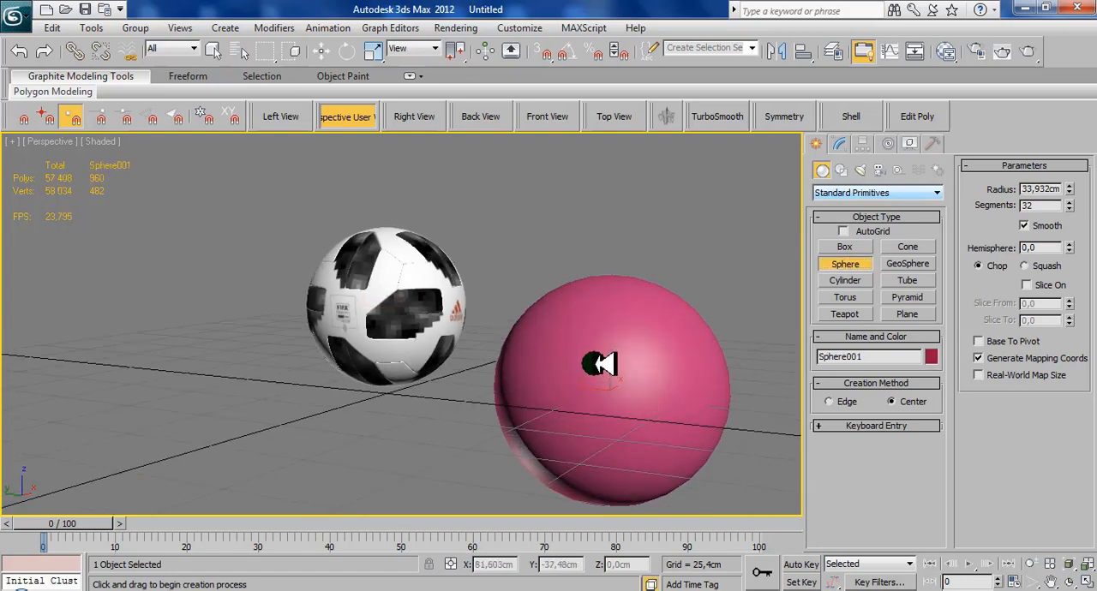
{"action": "left_click", "coordinate": [452, 336]}
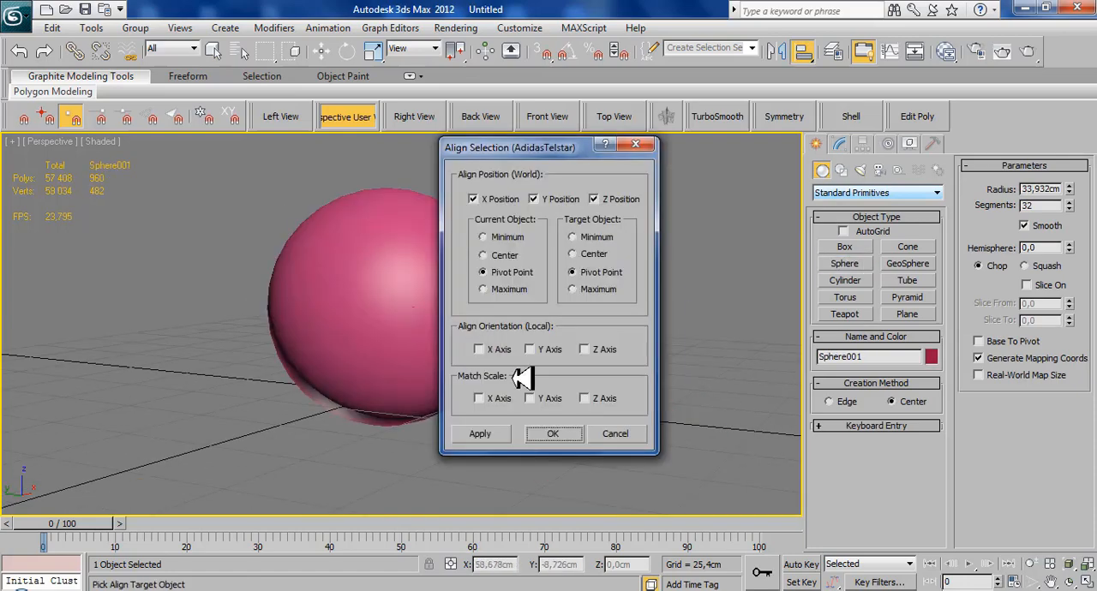
{"action": "left_click", "coordinate": [550, 429]}
- Adjust the sphere's radius to about 23.111 cm so that it just encloses the football
{"action": "left_click", "coordinate": [839, 143]}
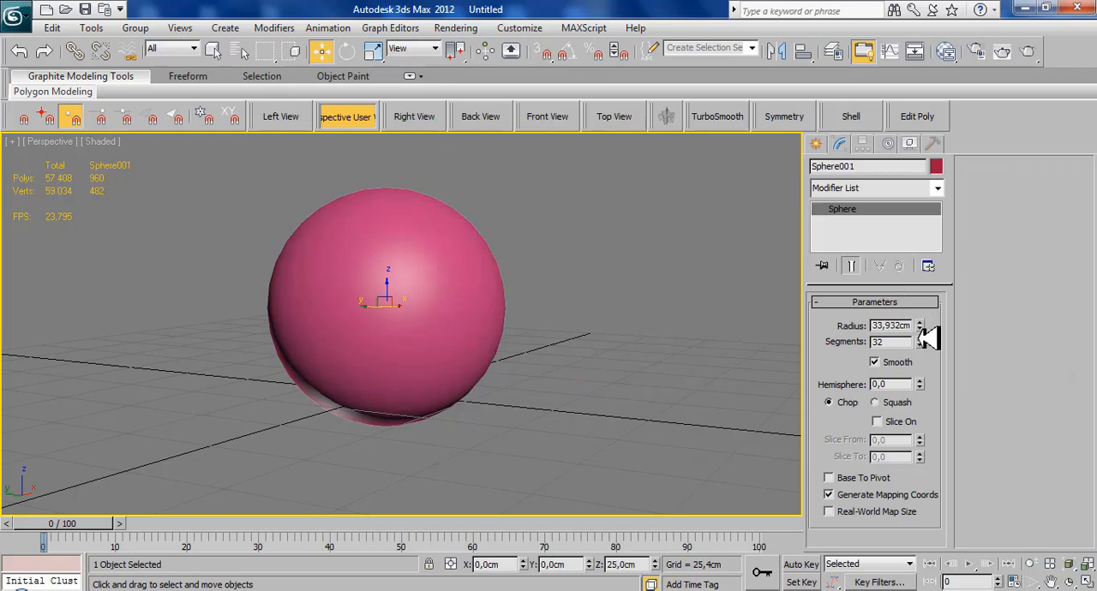
{"action": "left_click_drag", "start_coordinate": [927, 326], "coordinate": [921, 351]}
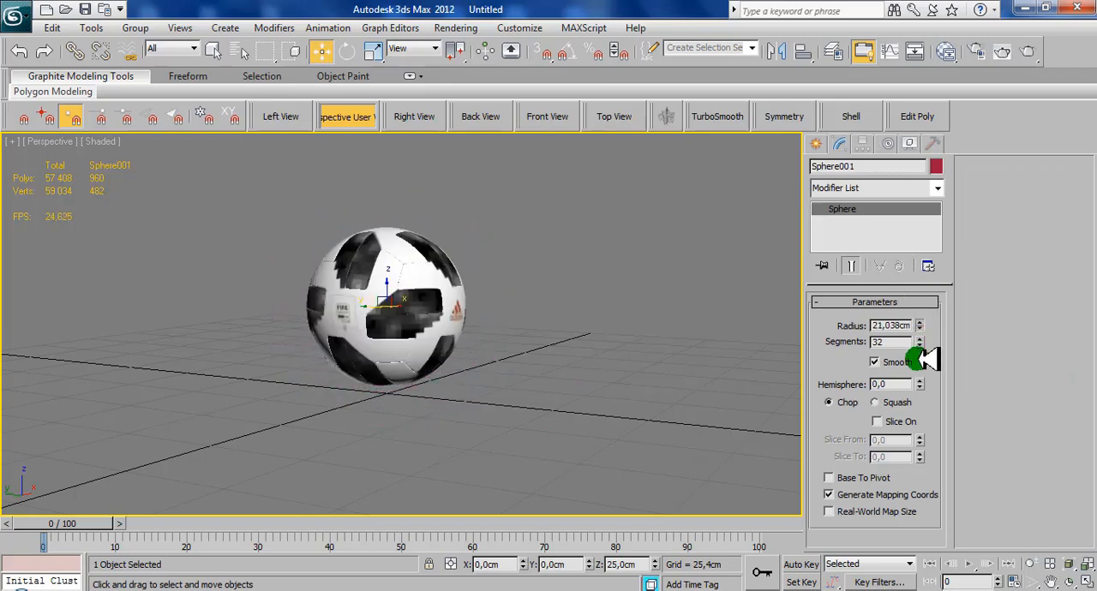
{"action": "middle_click_drag", "start_coordinate": [555, 294], "coordinate": [641, 351]}
{"action": "scroll", "coordinate": [685, 363], "scroll_direction": "up", "scroll_amount": 4}
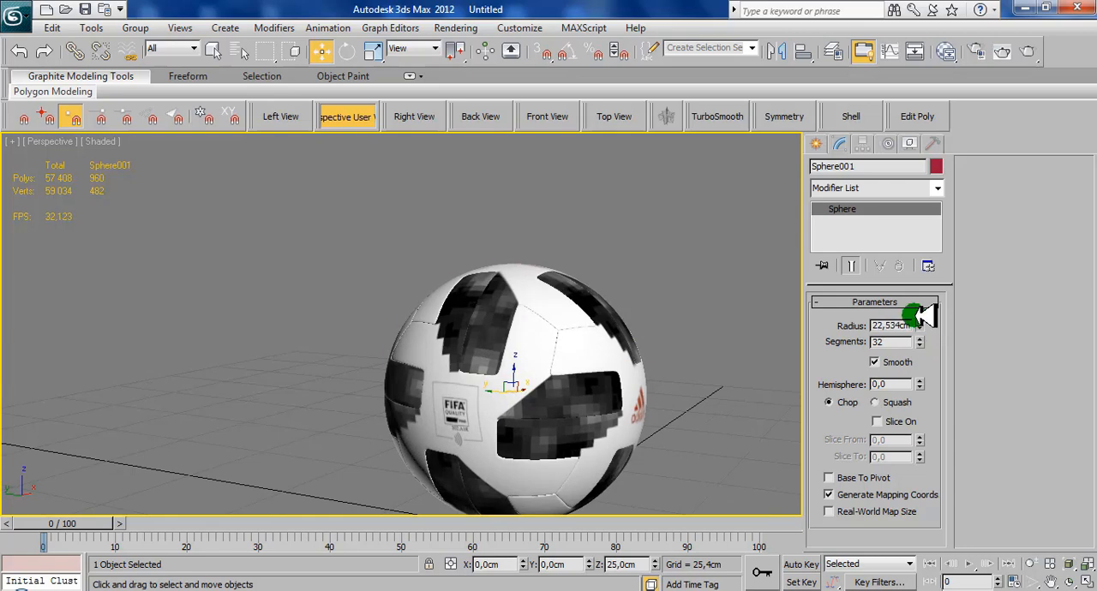
{"action": "left_click_drag", "start_coordinate": [919, 316], "coordinate": [927, 324]}
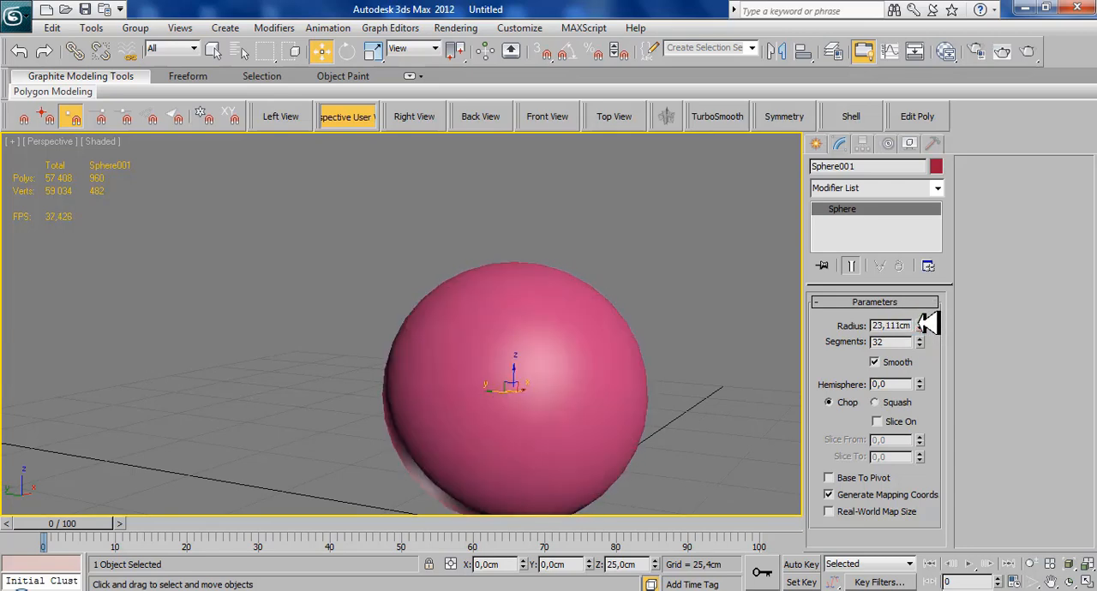
- Convert the sphere to an Editable Poly and add an Unwrap UVW modifier
{"action": "middle_click_drag", "start_coordinate": [712, 311], "coordinate": [652, 304]}
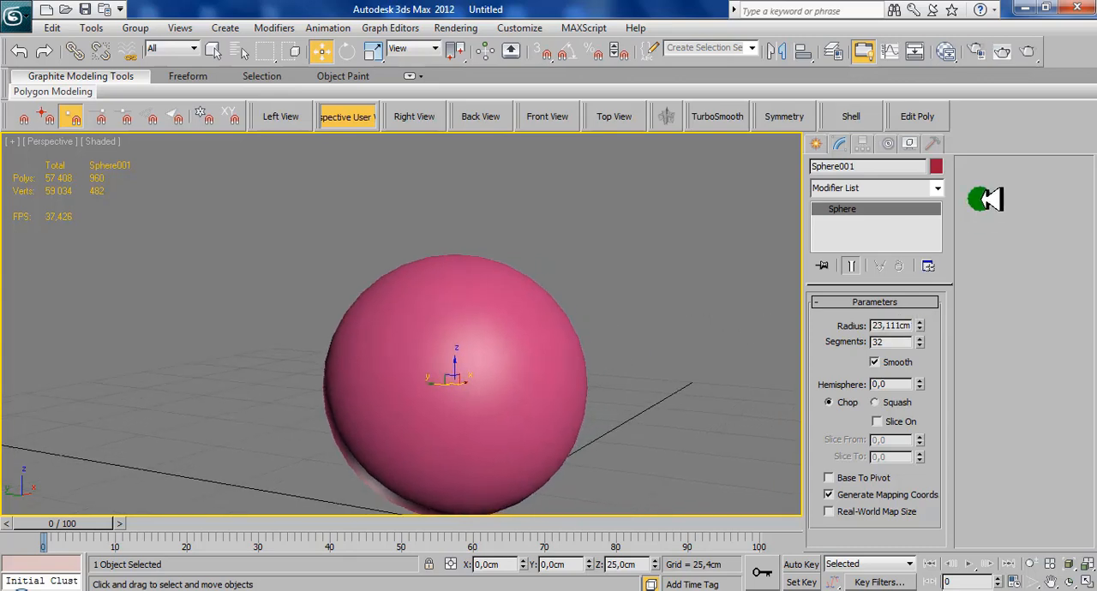
{"action": "right_click", "coordinate": [632, 273]}
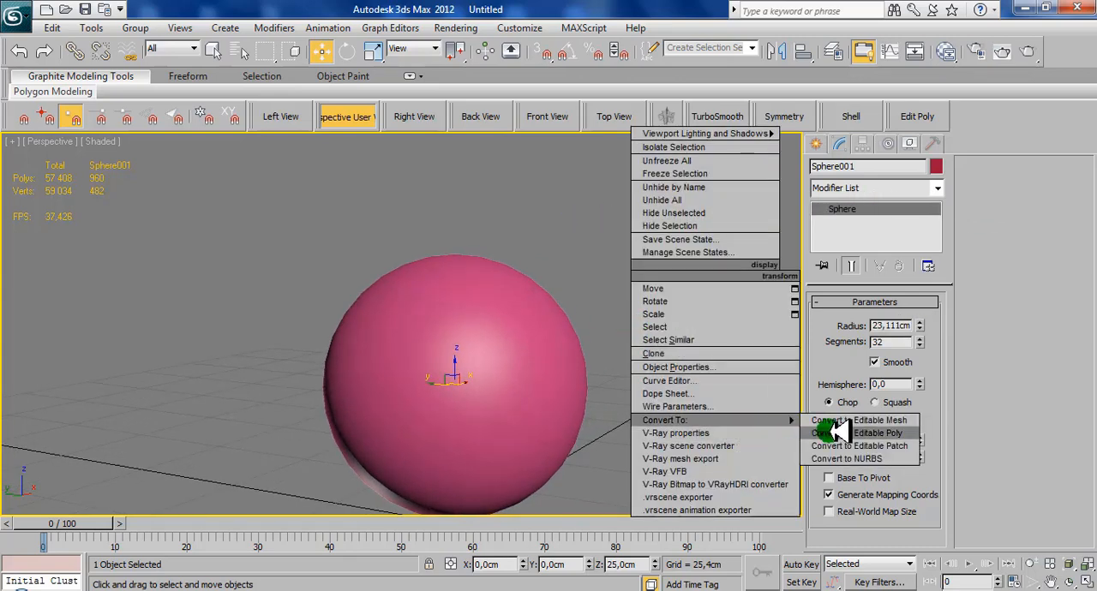
{"action": "left_click", "coordinate": [822, 433]}
{"action": "left_click", "coordinate": [934, 188]}
{"action": "key", "text": "u"}
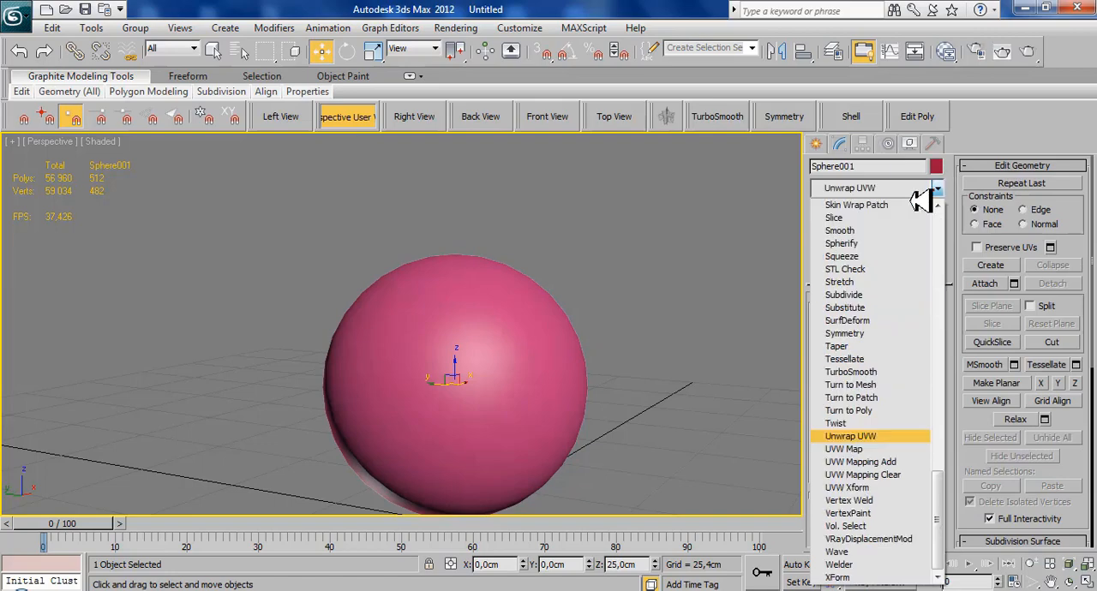
{"action": "left_click", "coordinate": [849, 435]}
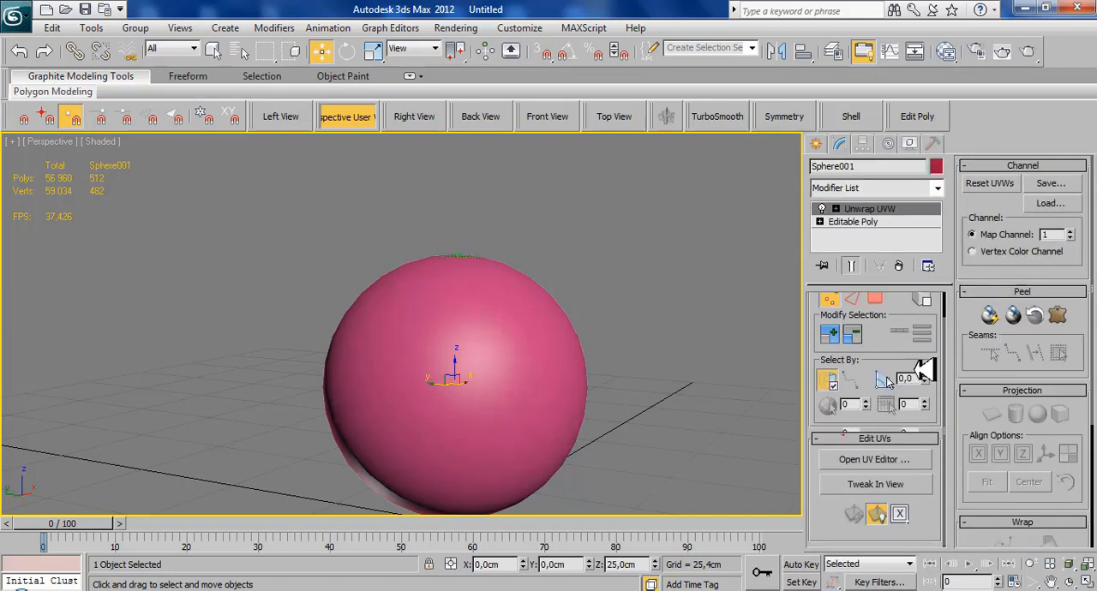
- Apply a spherical projection to the sphere at polygon level and open its UV editor
{"action": "left_click", "coordinate": [876, 299]}
{"action": "left_click", "coordinate": [1037, 413]}
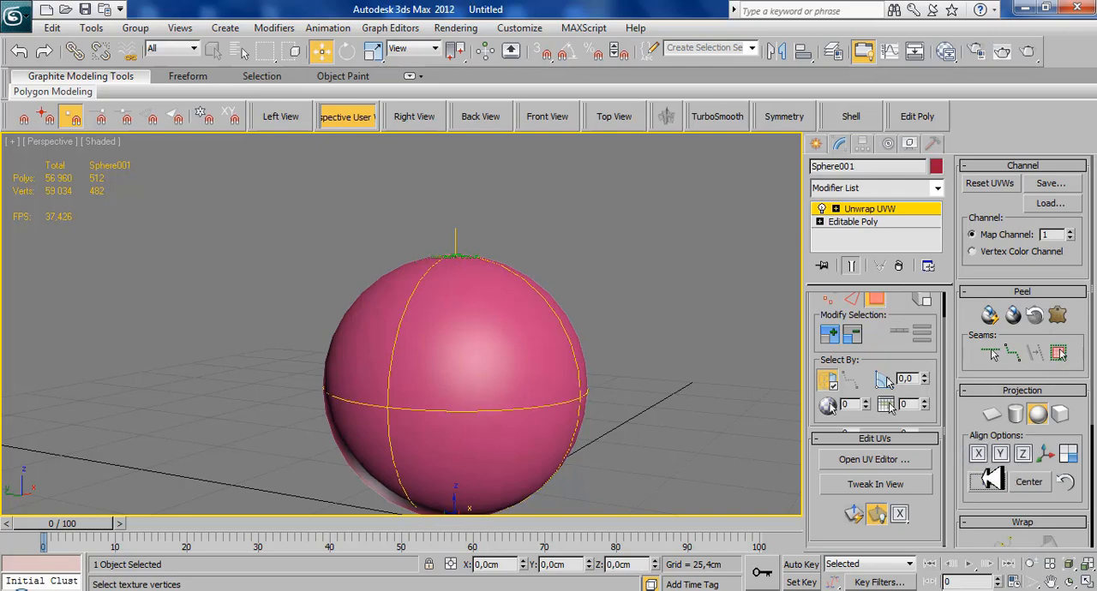
{"action": "left_click", "coordinate": [891, 460]}
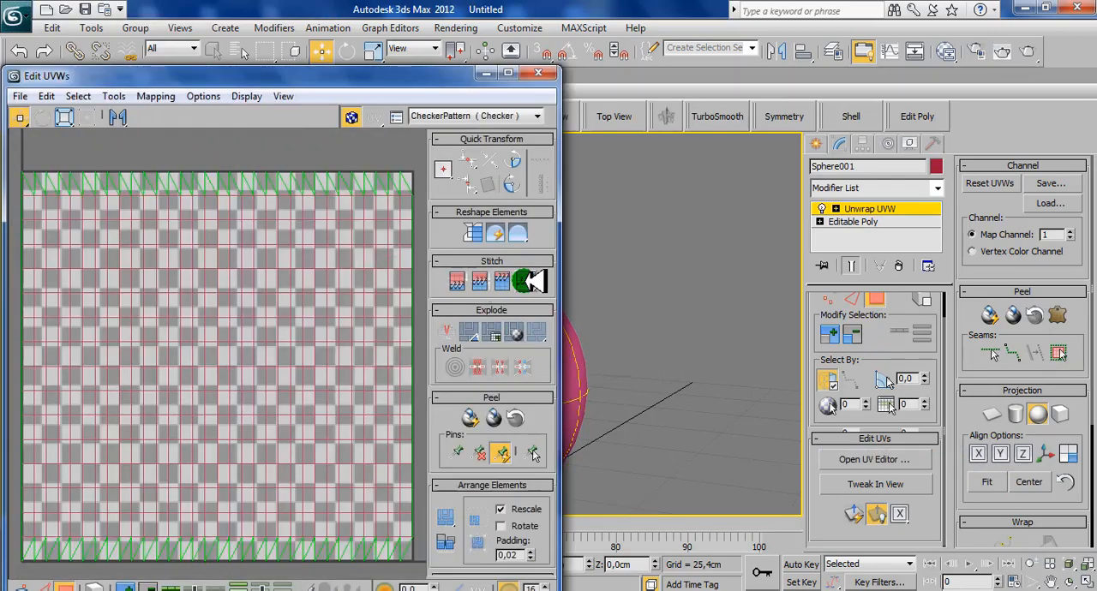
- Try relaxing the sphere's UVs by face angles in the maximized editor, inspect the upper border triangles, and undo the relax
{"action": "left_click_drag", "start_coordinate": [515, 237], "coordinate": [520, 256]}
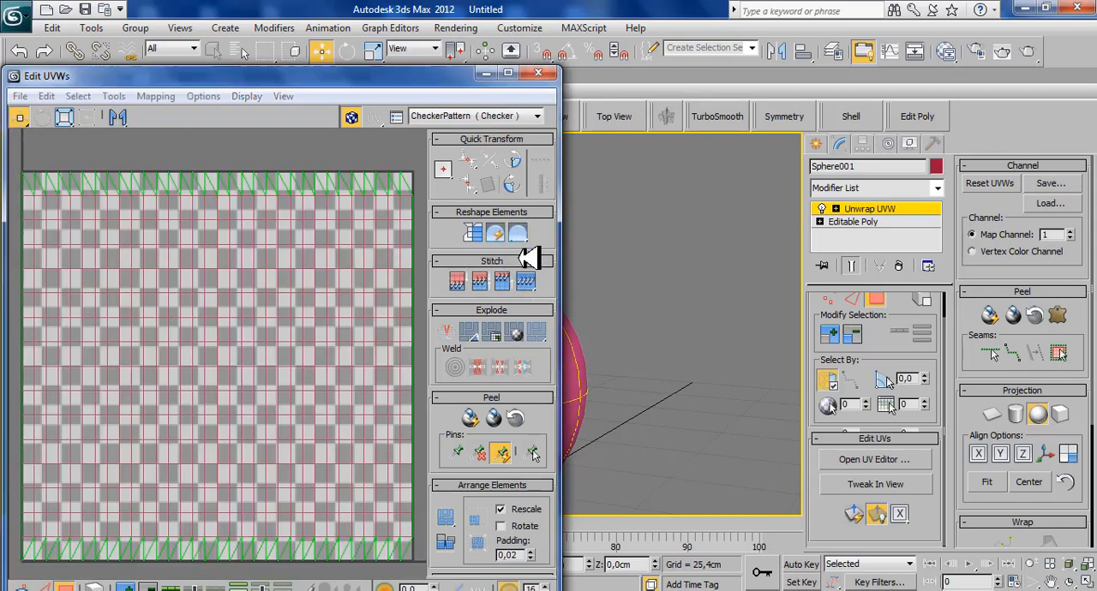
{"action": "left_click", "coordinate": [137, 142]}
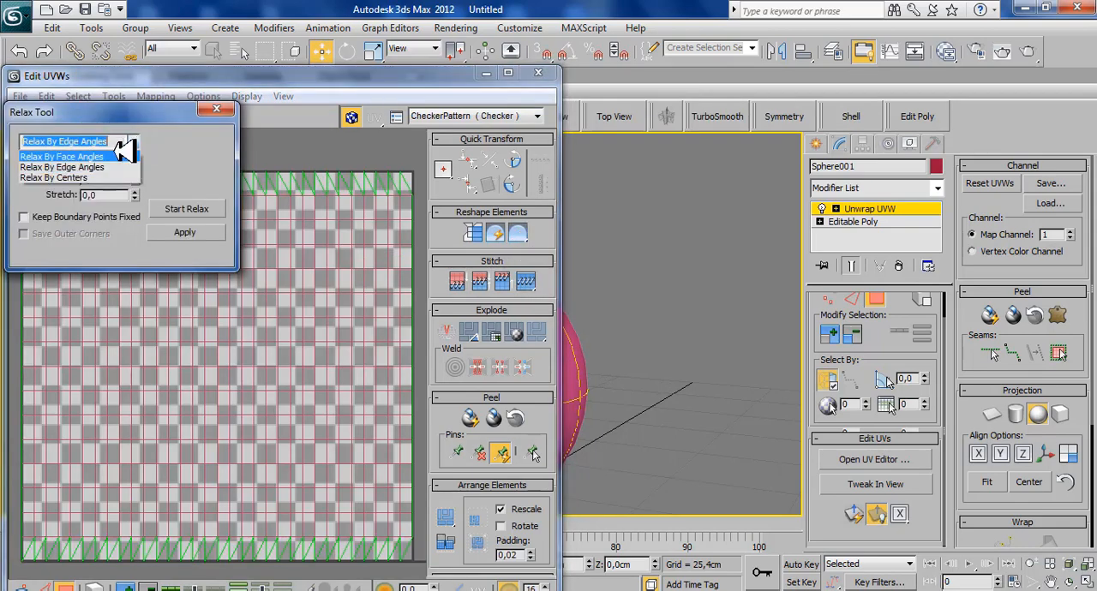
{"action": "left_click", "coordinate": [128, 158]}
{"action": "left_click", "coordinate": [507, 72]}
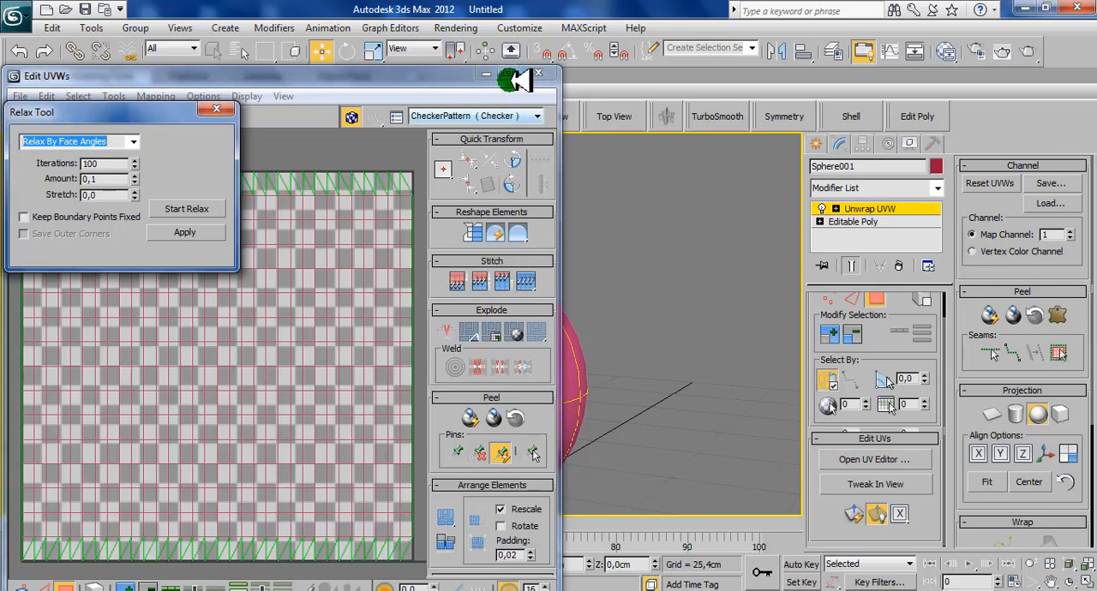
{"action": "left_click", "coordinate": [202, 205]}
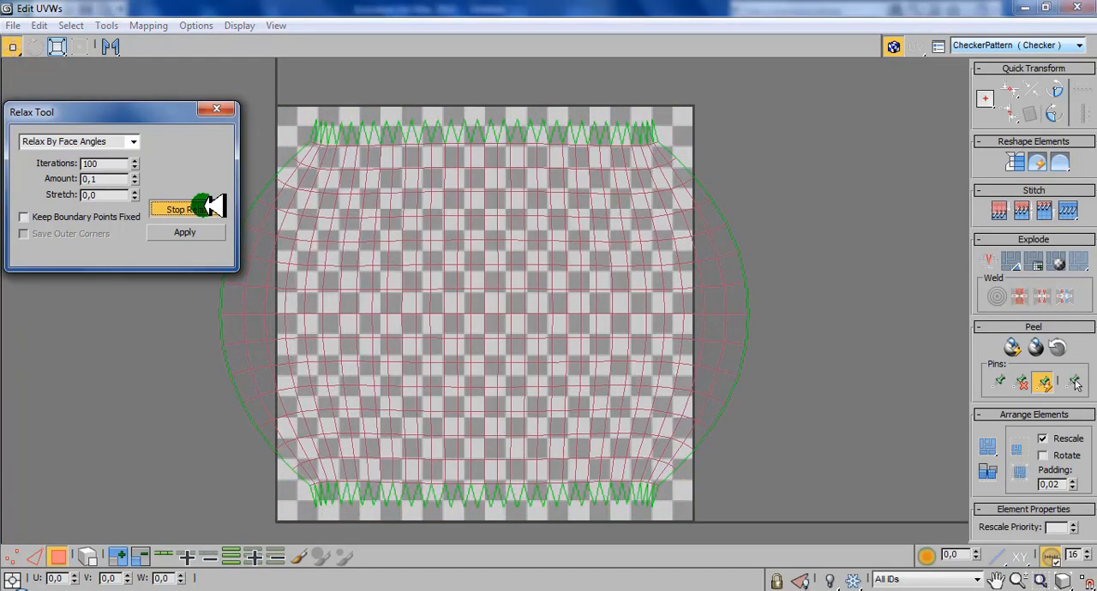
{"action": "left_click", "coordinate": [213, 206]}
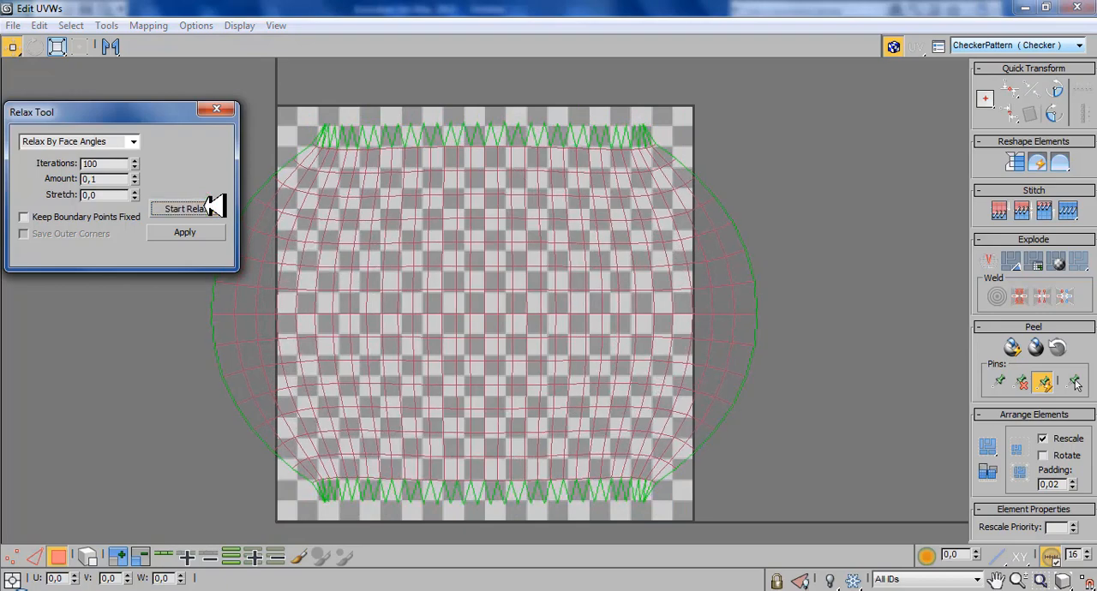
{"action": "left_click", "coordinate": [223, 107]}
{"action": "scroll", "coordinate": [411, 196], "scroll_direction": "up", "scroll_amount": 10}
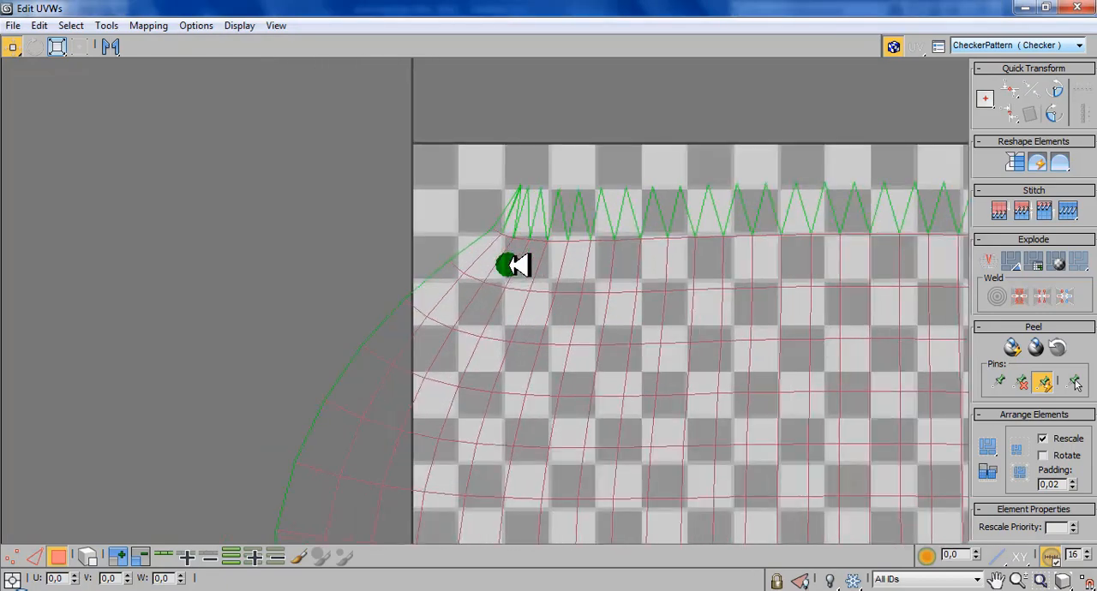
{"action": "scroll", "coordinate": [527, 175], "scroll_direction": "up", "scroll_amount": 10}
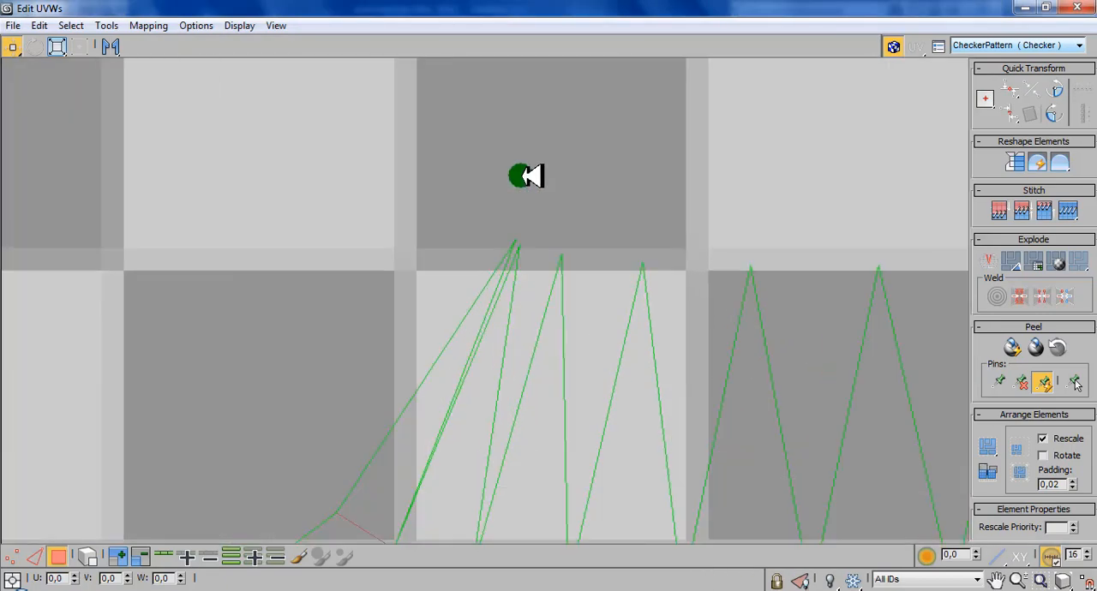
{"action": "scroll", "coordinate": [508, 272], "scroll_direction": "down", "scroll_amount": 10}
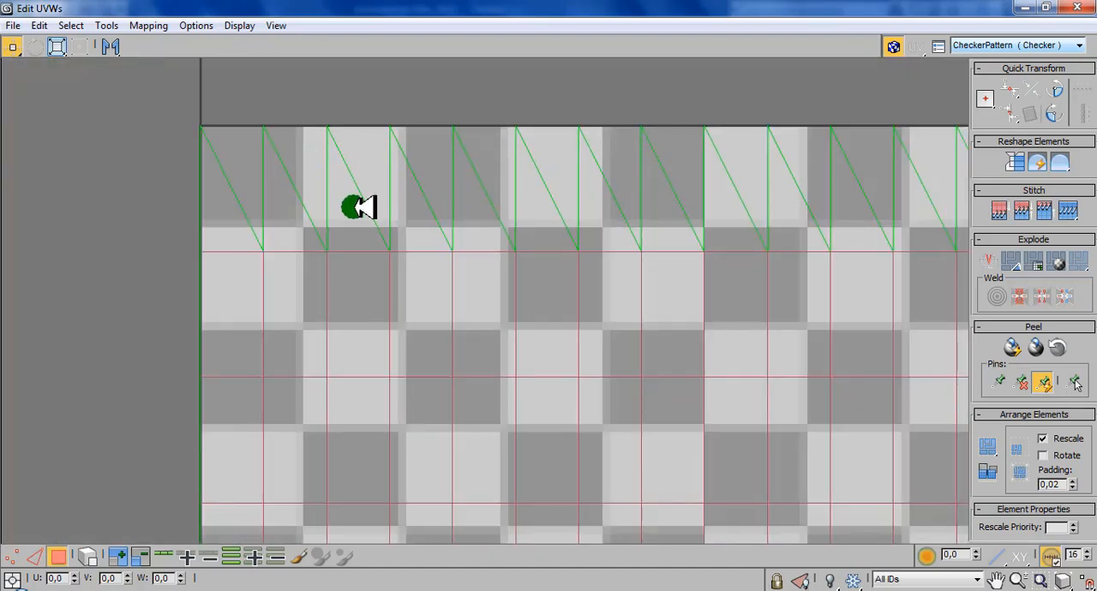
- Relax the UVs by face angles in short passes, stopping before the upper border triangles overlap
{"action": "left_click", "coordinate": [105, 25]}
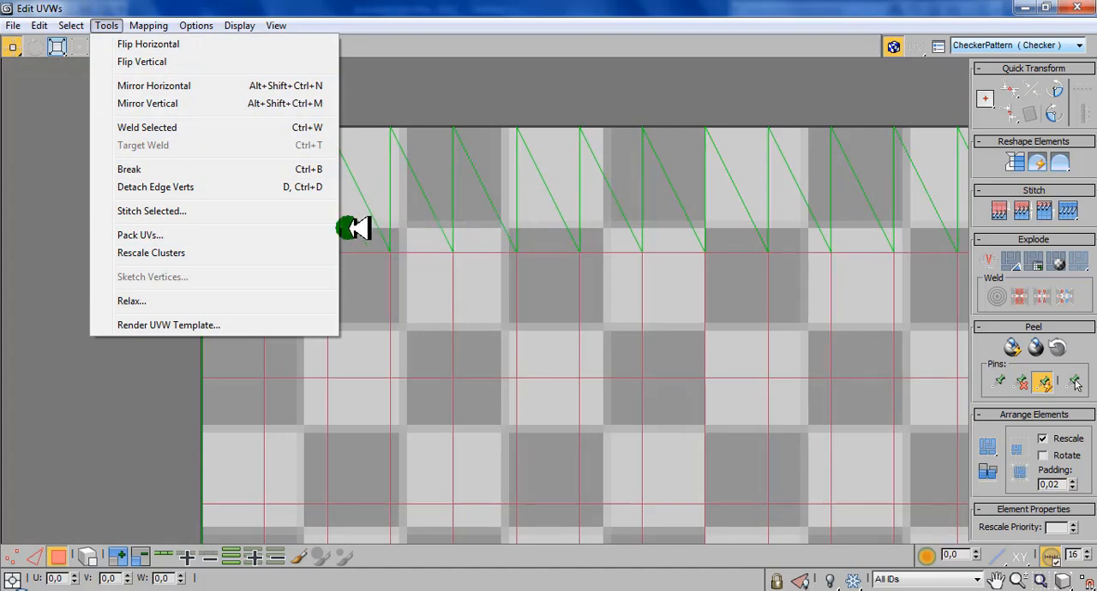
{"action": "left_click", "coordinate": [271, 300]}
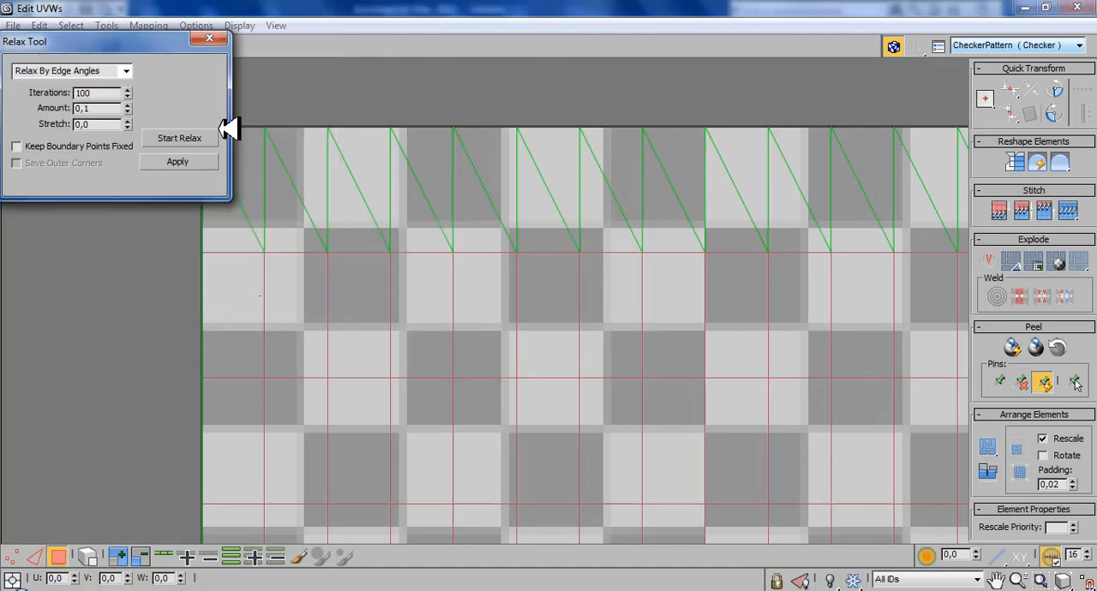
{"action": "left_click", "coordinate": [126, 70]}
{"action": "left_click", "coordinate": [124, 87]}
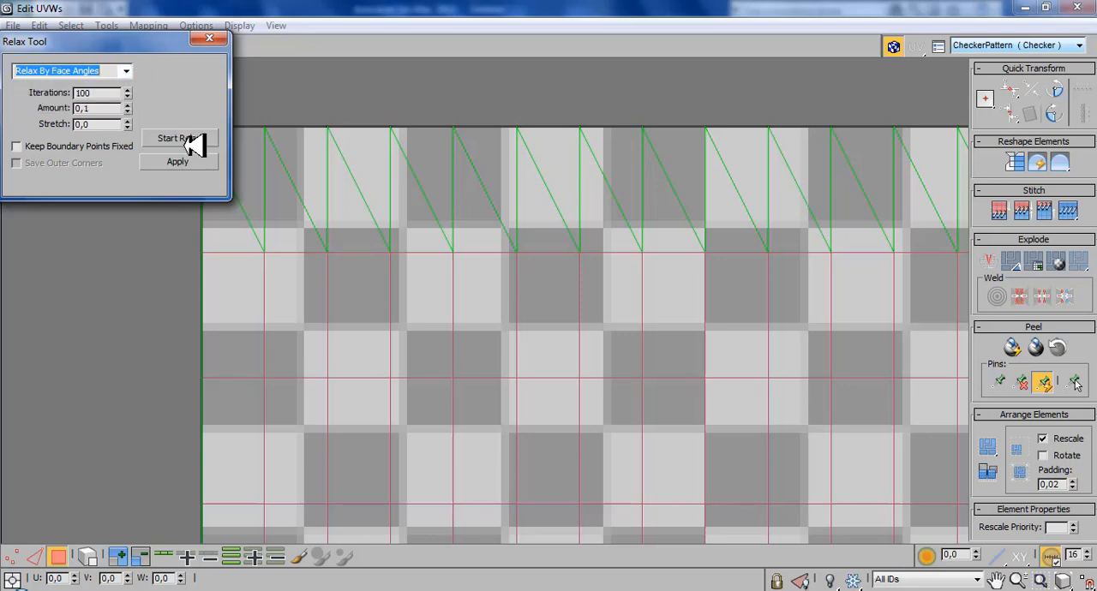
{"action": "left_click", "coordinate": [195, 137]}
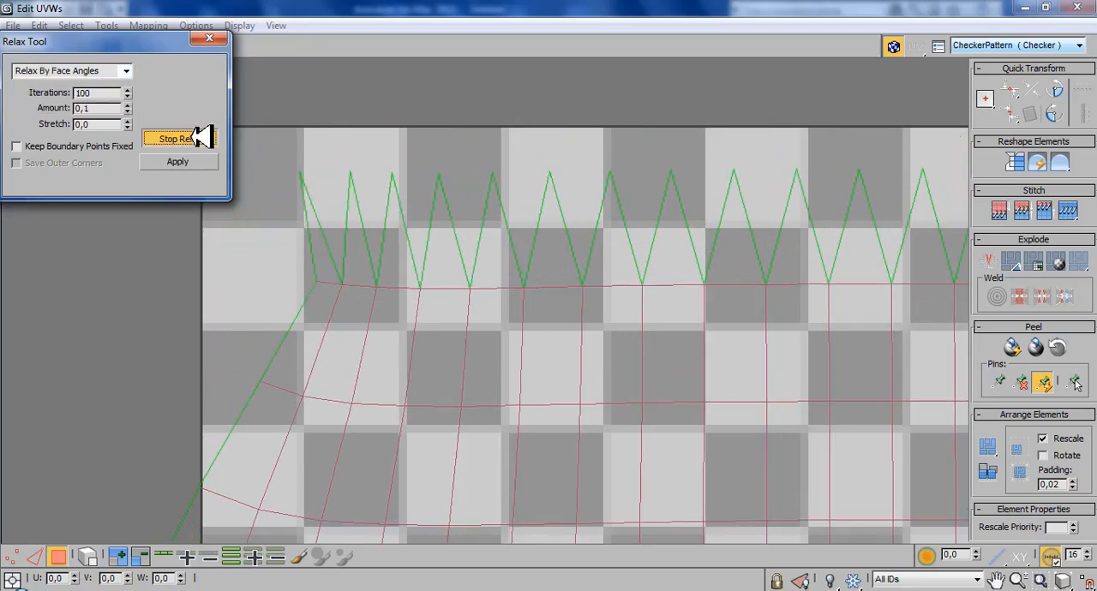
{"action": "left_click", "coordinate": [197, 137]}
{"action": "left_click", "coordinate": [197, 137]}
{"action": "left_click", "coordinate": [197, 137]}
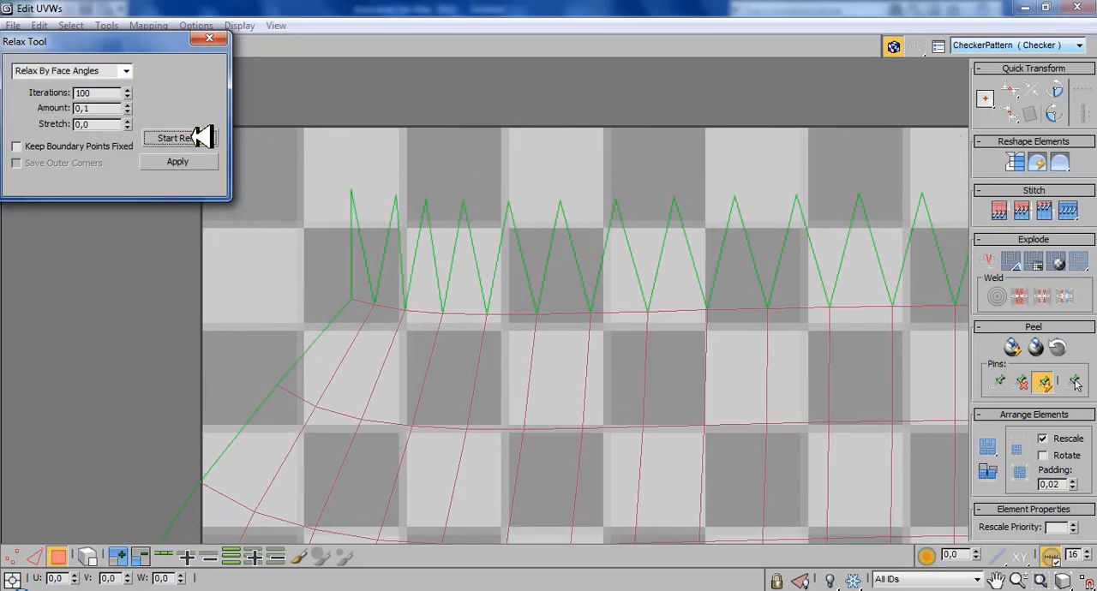
{"action": "left_click", "coordinate": [197, 137]}
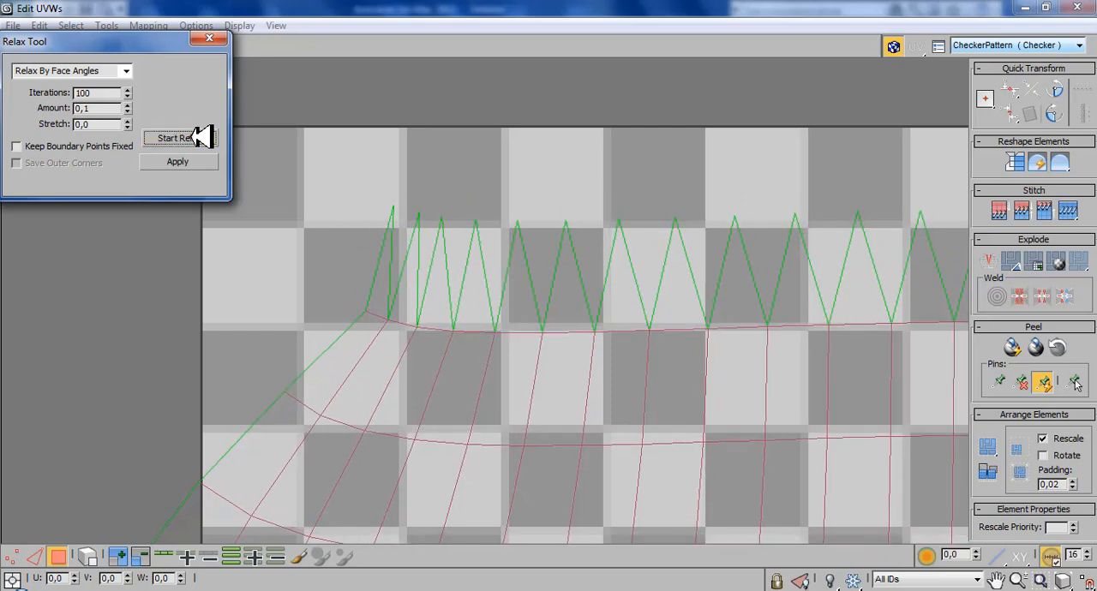
{"action": "left_click", "coordinate": [209, 38]}
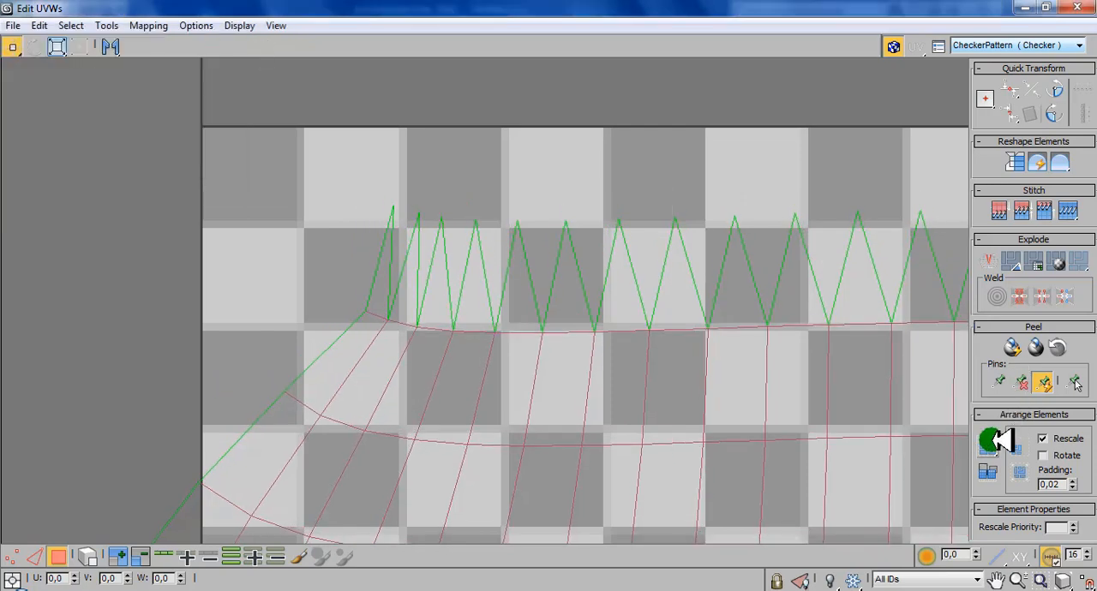
- Pack the relaxed UV layout into the texture square, close the UV editor and leave polygon selection
{"action": "scroll", "coordinate": [661, 291], "scroll_direction": "down", "scroll_amount": 5}
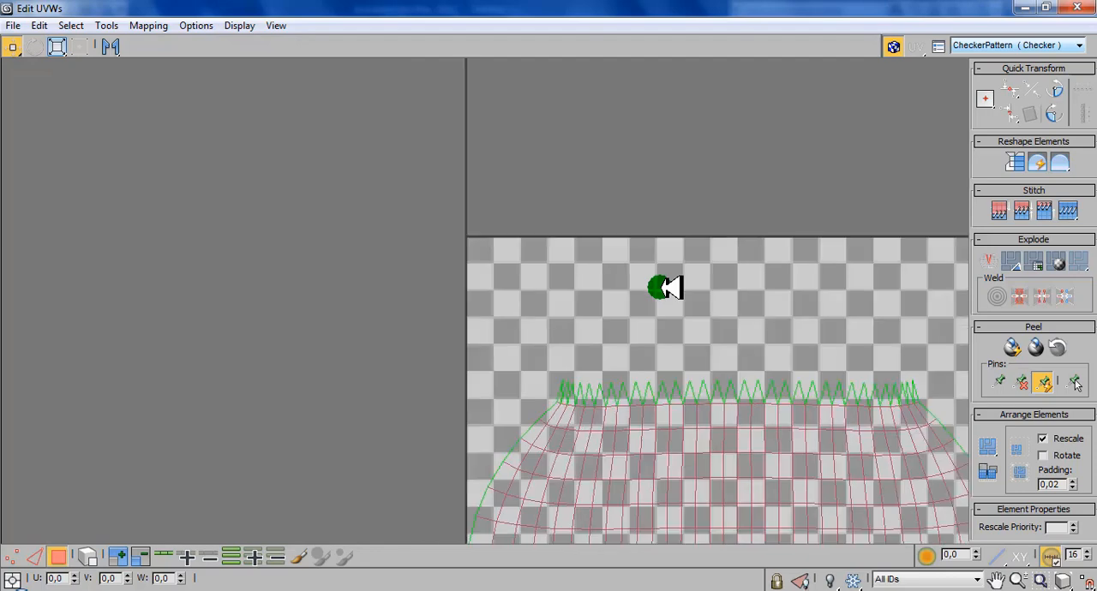
{"action": "scroll", "coordinate": [665, 288], "scroll_direction": "down", "scroll_amount": 4}
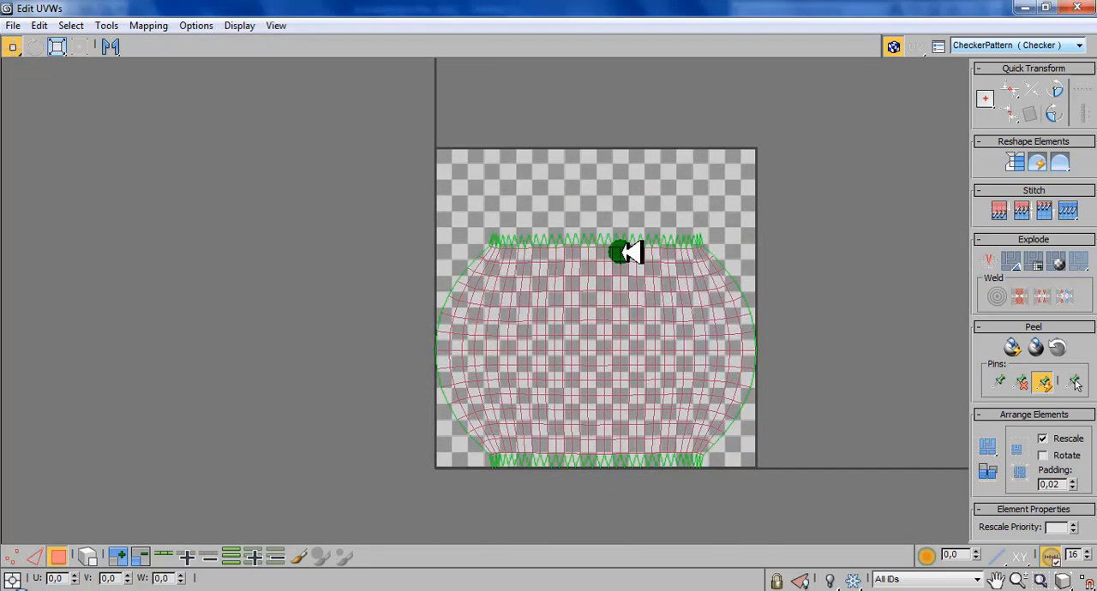
{"action": "left_click", "coordinate": [1077, 8]}
{"action": "left_click", "coordinate": [871, 208]}
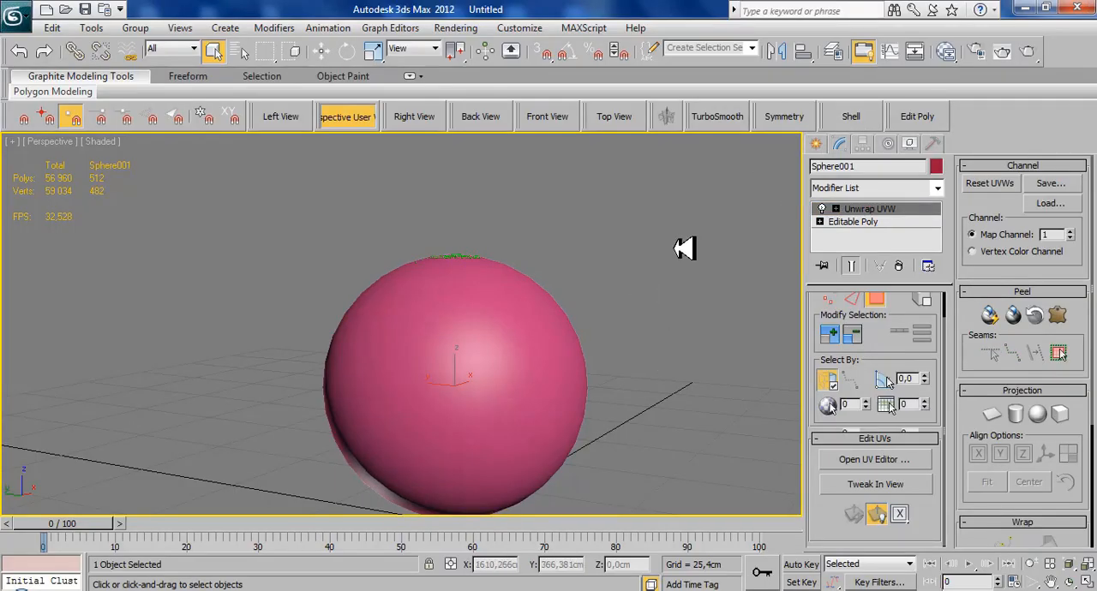
- Convert the unwrapped sphere to an Editable Poly
{"action": "right_click", "coordinate": [675, 247]}
{"action": "left_click", "coordinate": [848, 407]}
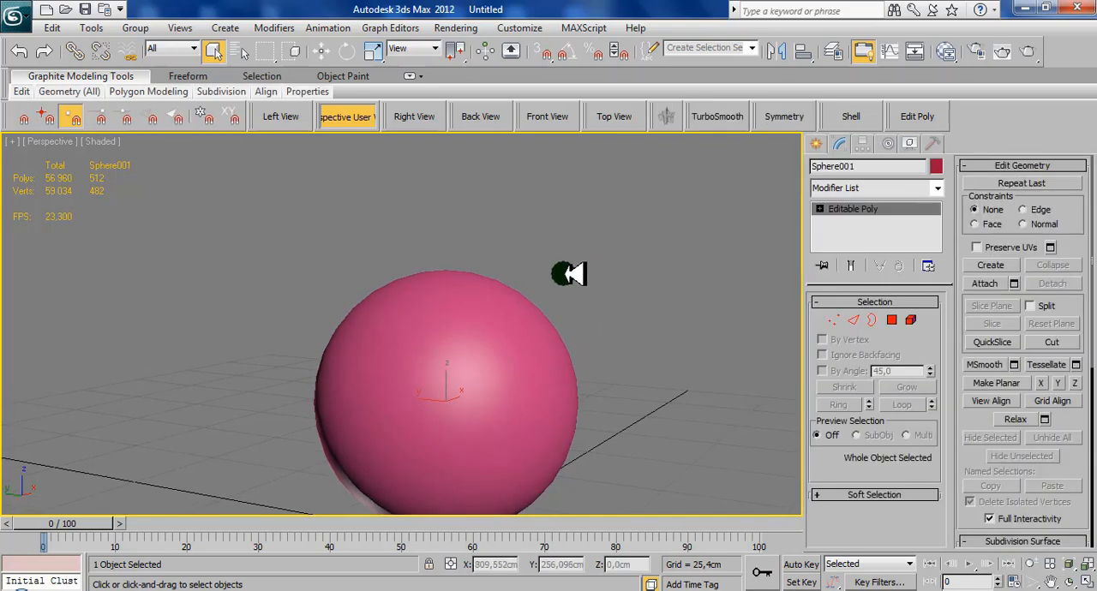
{"action": "middle_click_drag", "start_coordinate": [538, 256], "coordinate": [544, 241]}
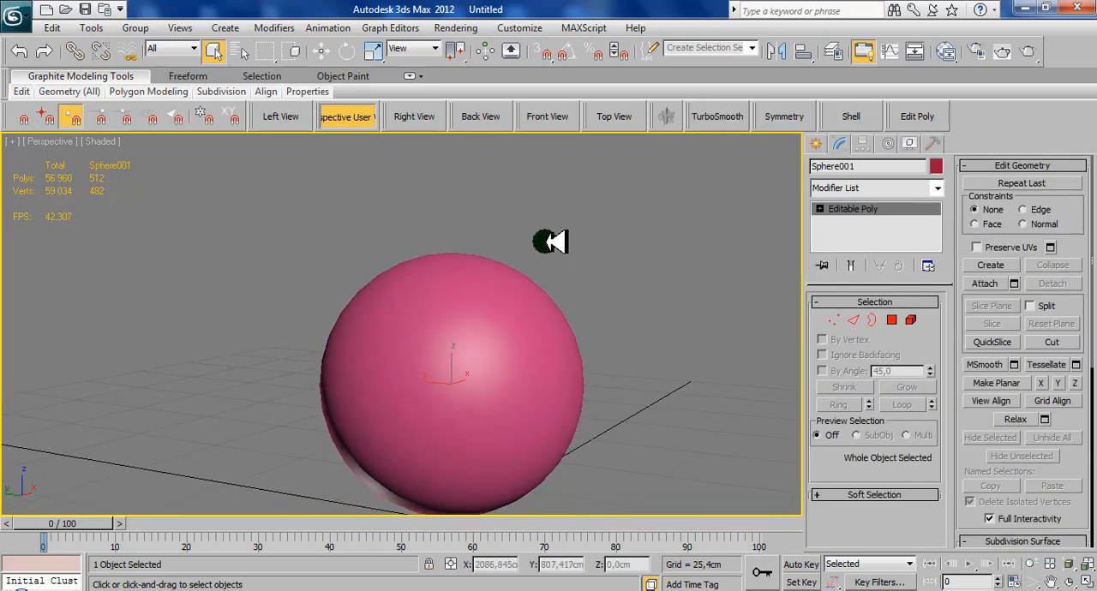
- Open Render To Texture for the sphere, enable projection mapping and pick AdidasTelstar as the projection target
{"action": "left_click", "coordinate": [527, 28]}
{"action": "mouse_move", "coordinate": [476, 27]}
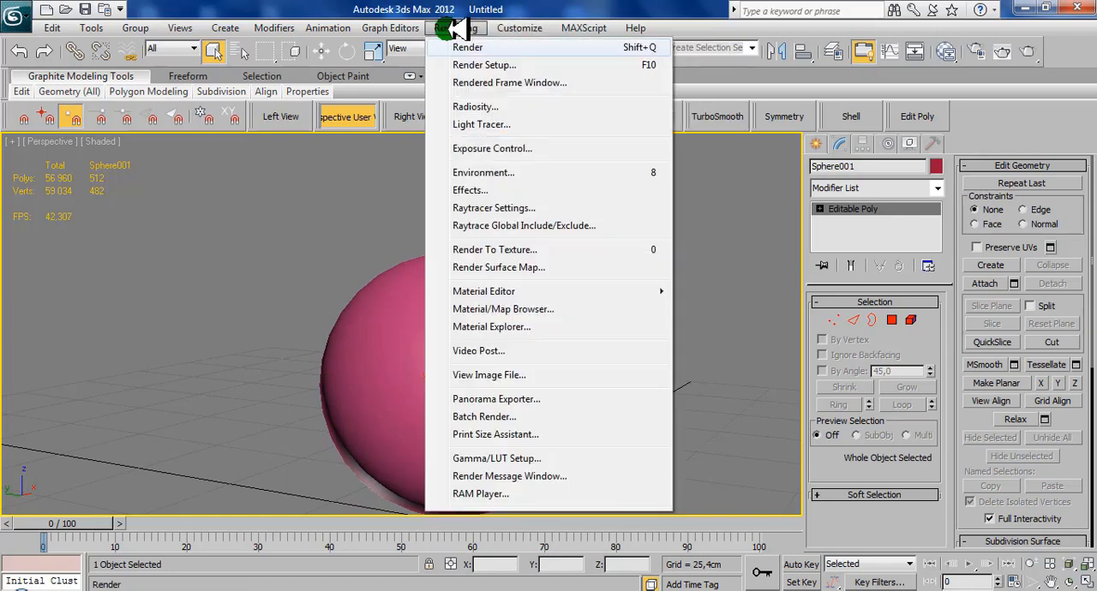
{"action": "left_click", "coordinate": [497, 250]}
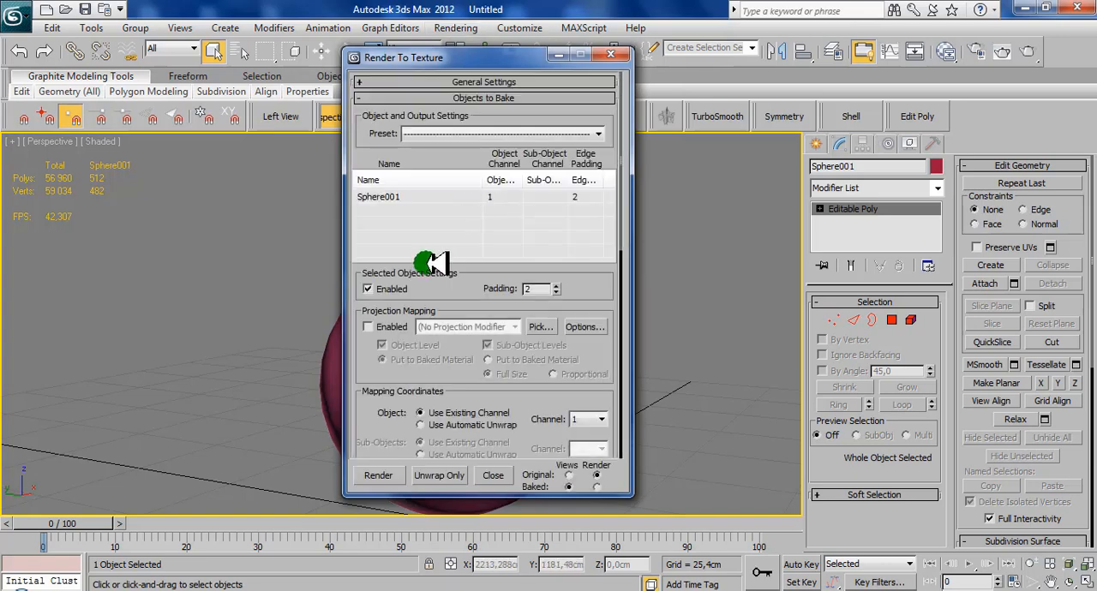
{"action": "left_click", "coordinate": [367, 327]}
{"action": "left_click", "coordinate": [541, 327]}
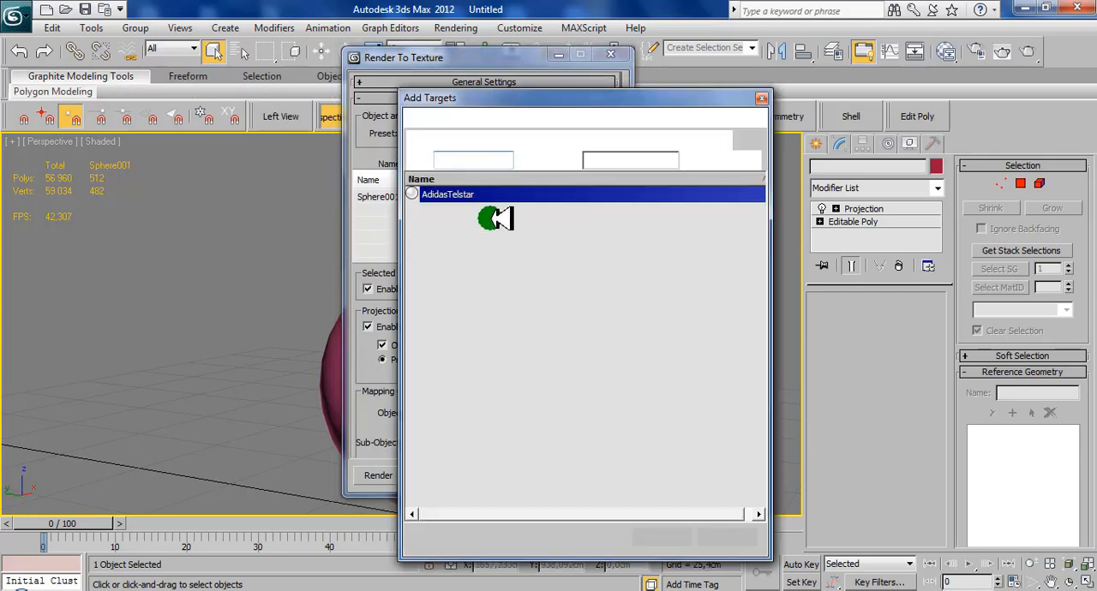
{"action": "left_click", "coordinate": [690, 536]}
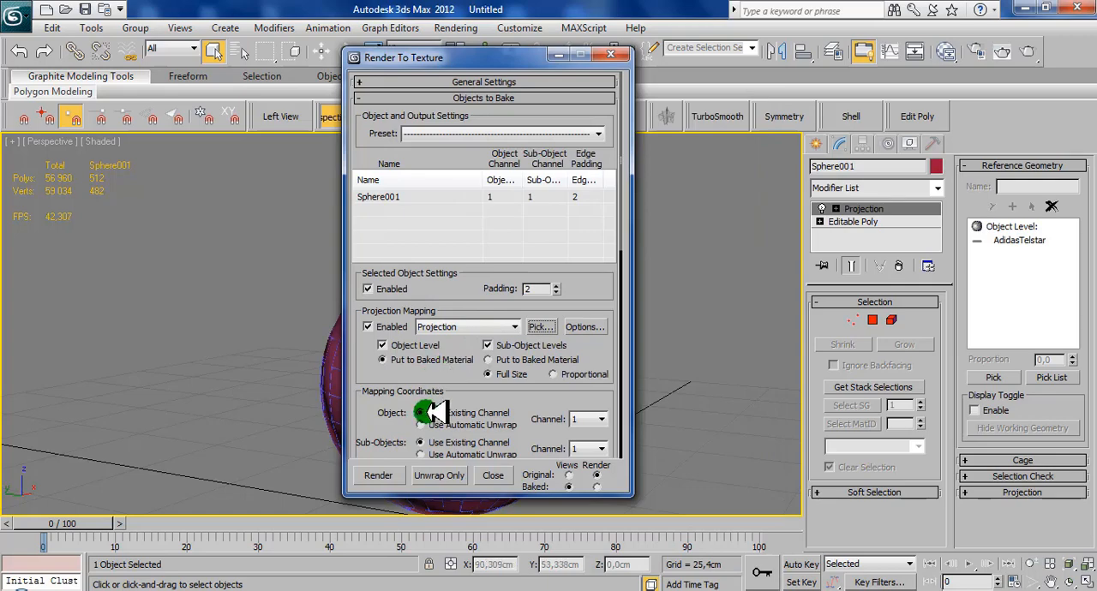
- Enable the global supersampler with Max 2.5 Star for the projection and close the render setup and projection options
{"action": "left_click_drag", "start_coordinate": [433, 424], "coordinate": [379, 340]}
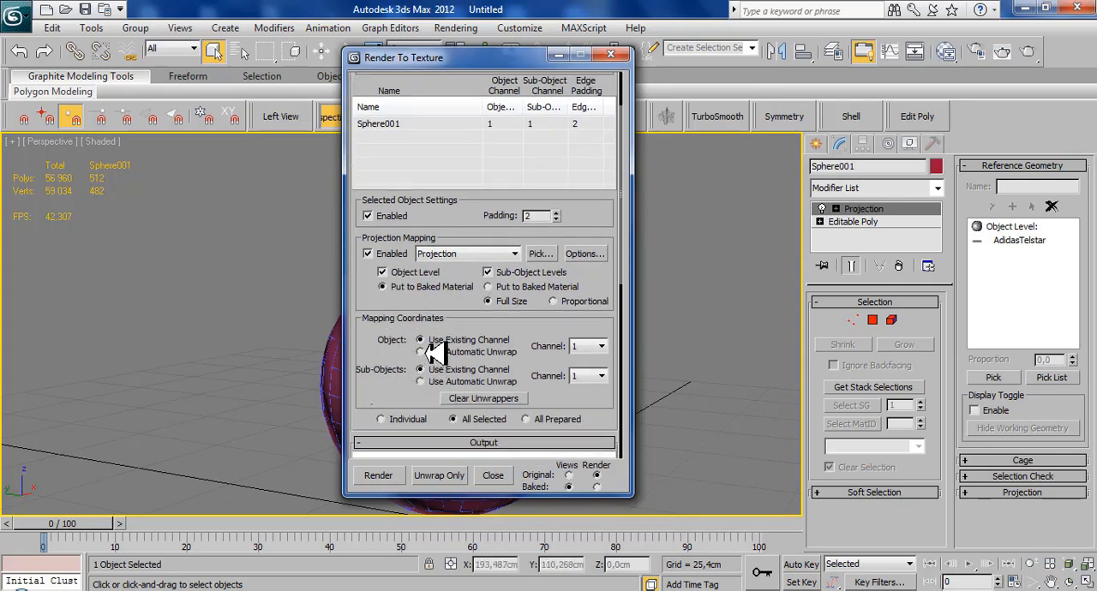
{"action": "left_click", "coordinate": [583, 254]}
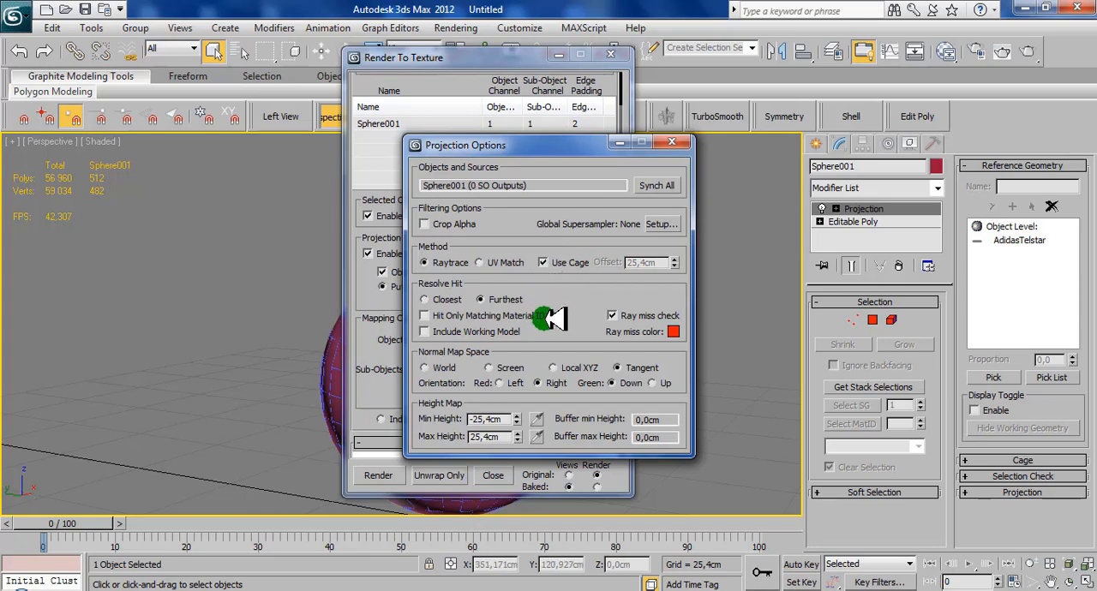
{"action": "left_click", "coordinate": [662, 223]}
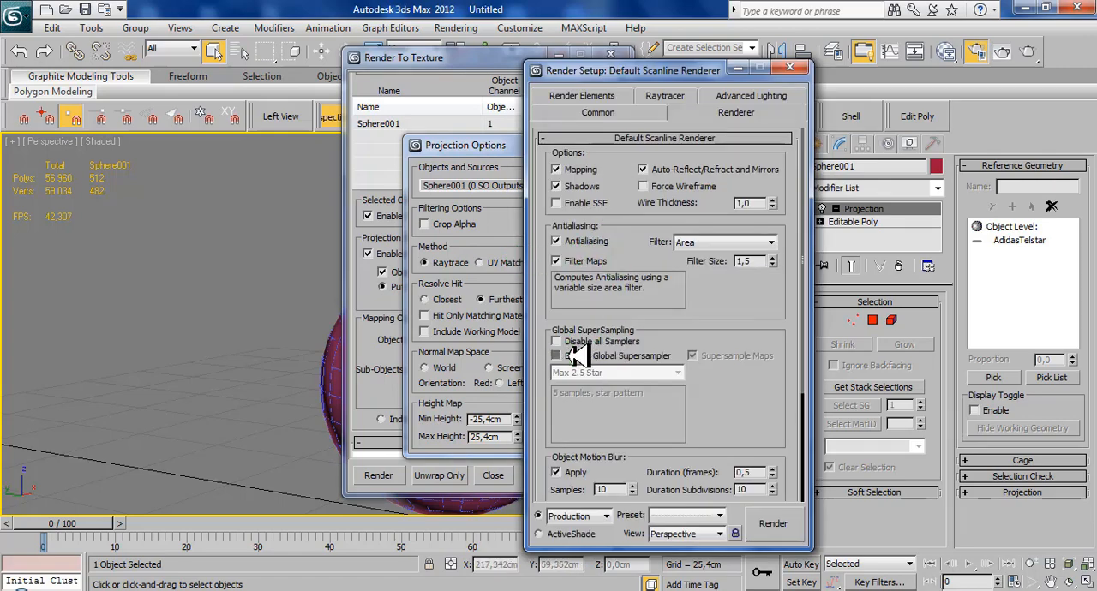
{"action": "left_click", "coordinate": [572, 356]}
{"action": "left_click", "coordinate": [653, 372]}
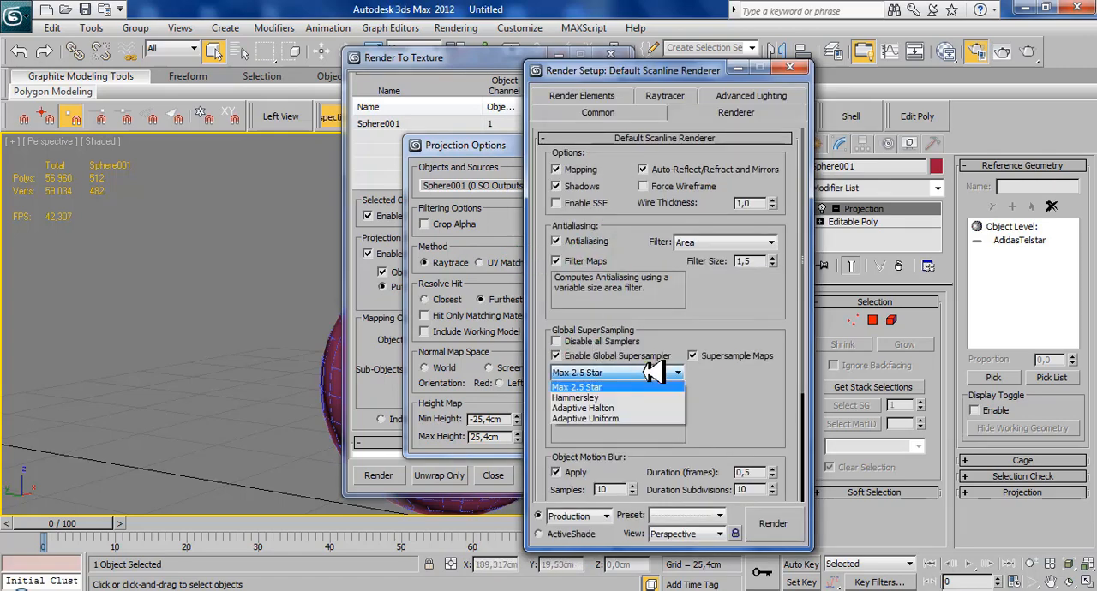
{"action": "left_click", "coordinate": [604, 387]}
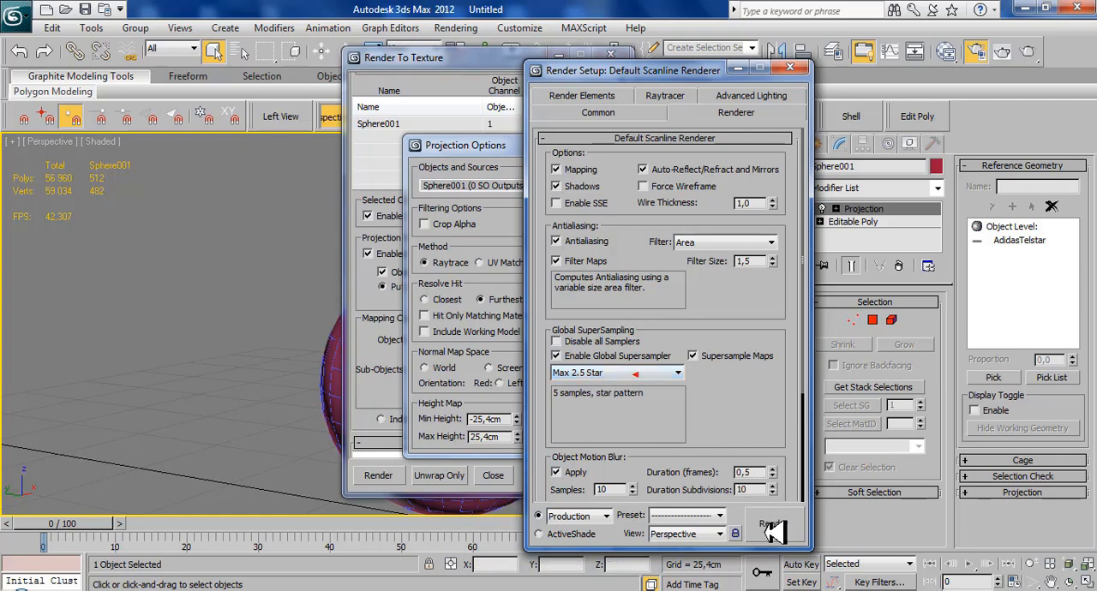
{"action": "left_click", "coordinate": [797, 63]}
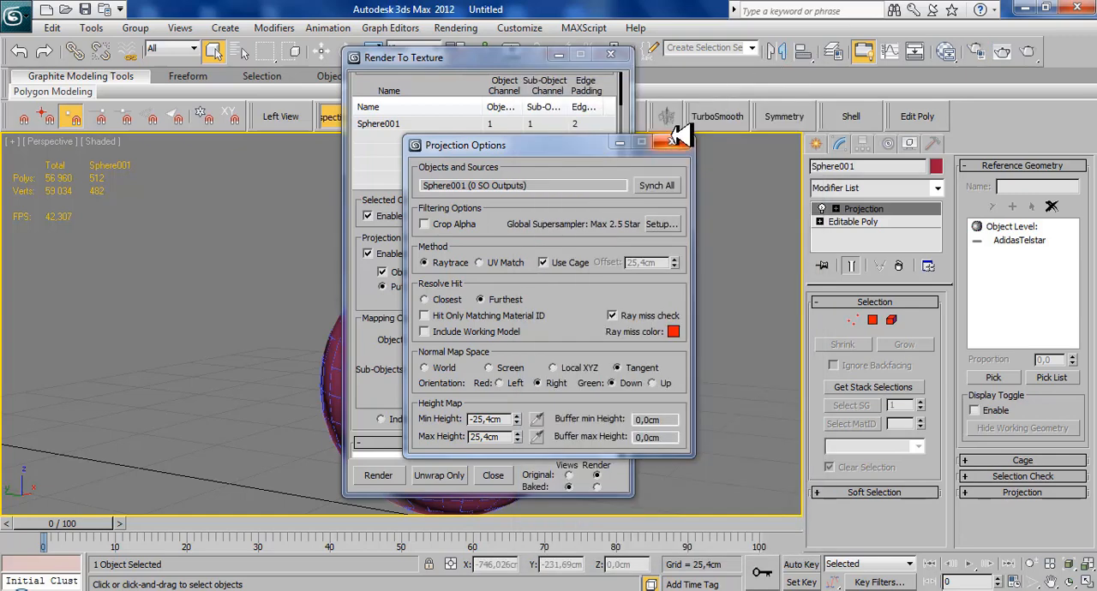
{"action": "left_click", "coordinate": [673, 140]}
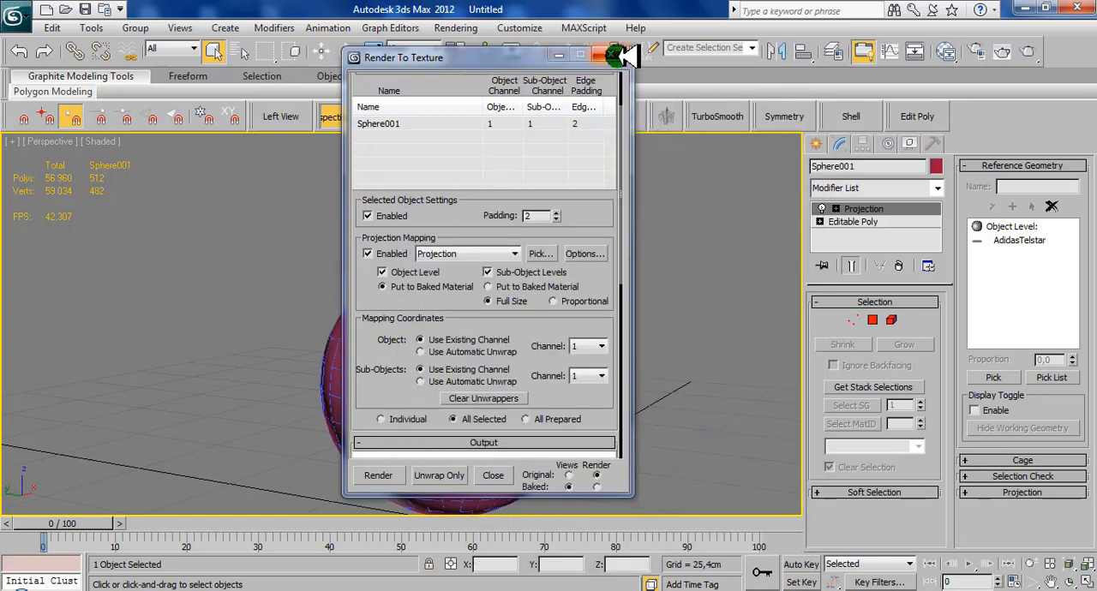
- Add DiffuseMap and NormalsMap as the texture elements to bake
{"action": "left_click_drag", "start_coordinate": [385, 400], "coordinate": [399, 207]}
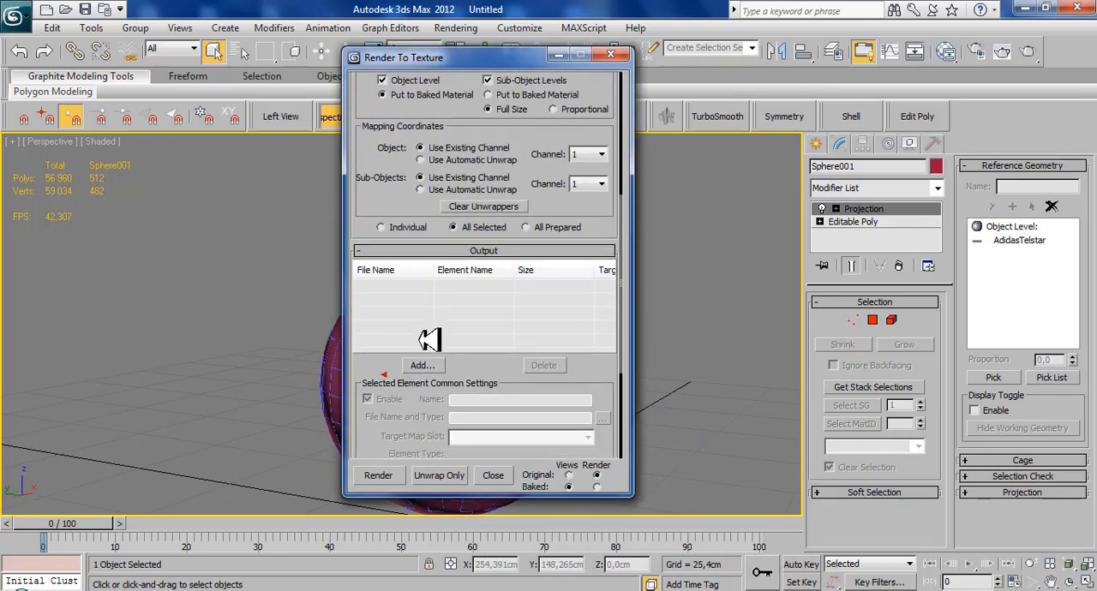
{"action": "left_click", "coordinate": [421, 365]}
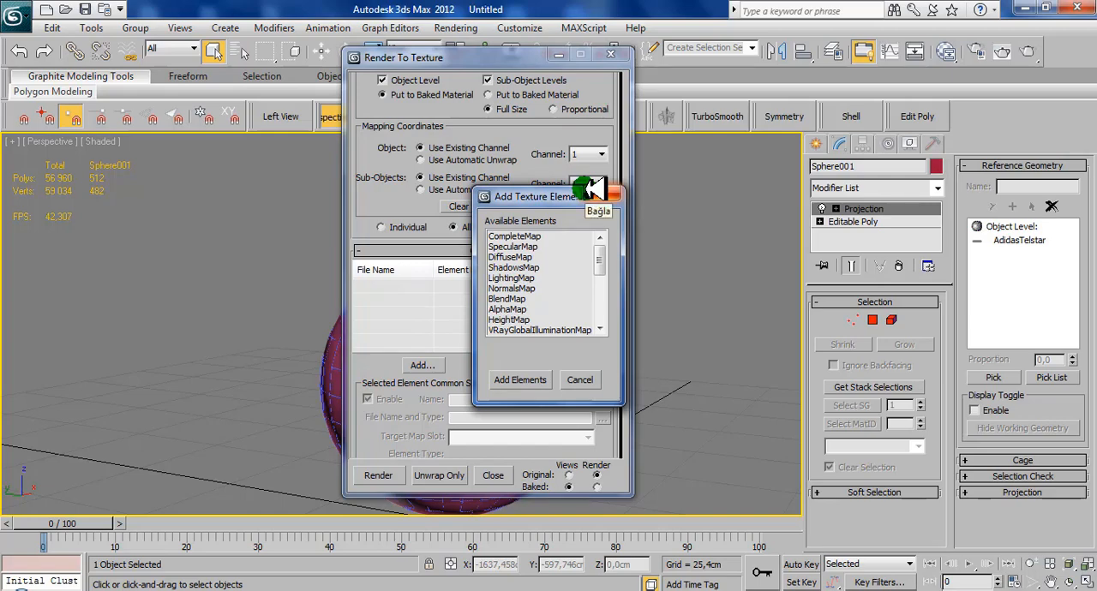
{"action": "left_click", "coordinate": [517, 257]}
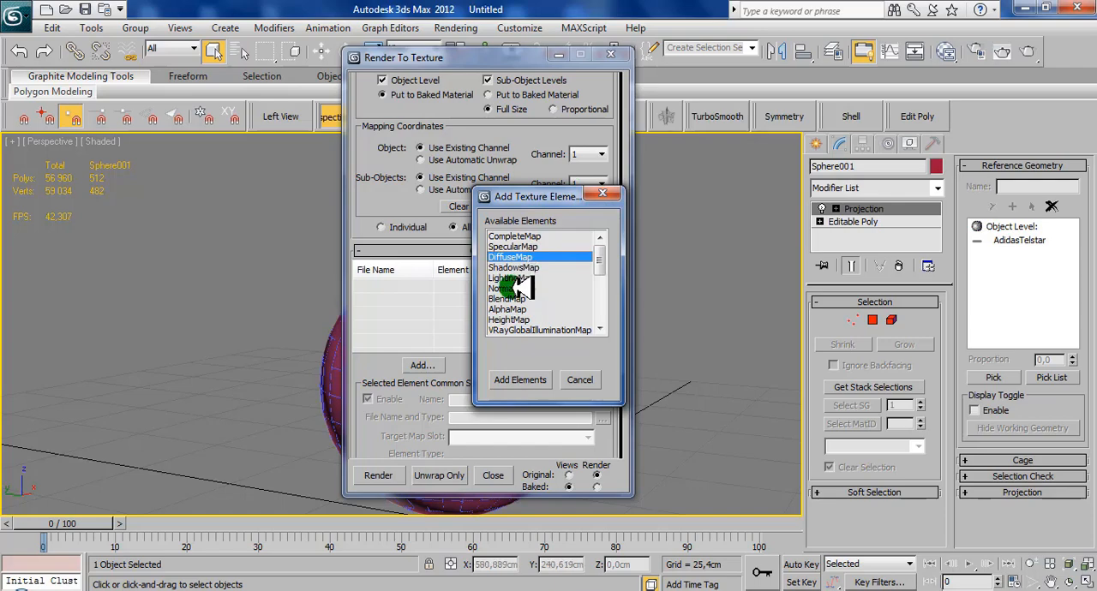
{"action": "left_click", "coordinate": [514, 289]}
{"action": "left_click", "coordinate": [519, 377]}
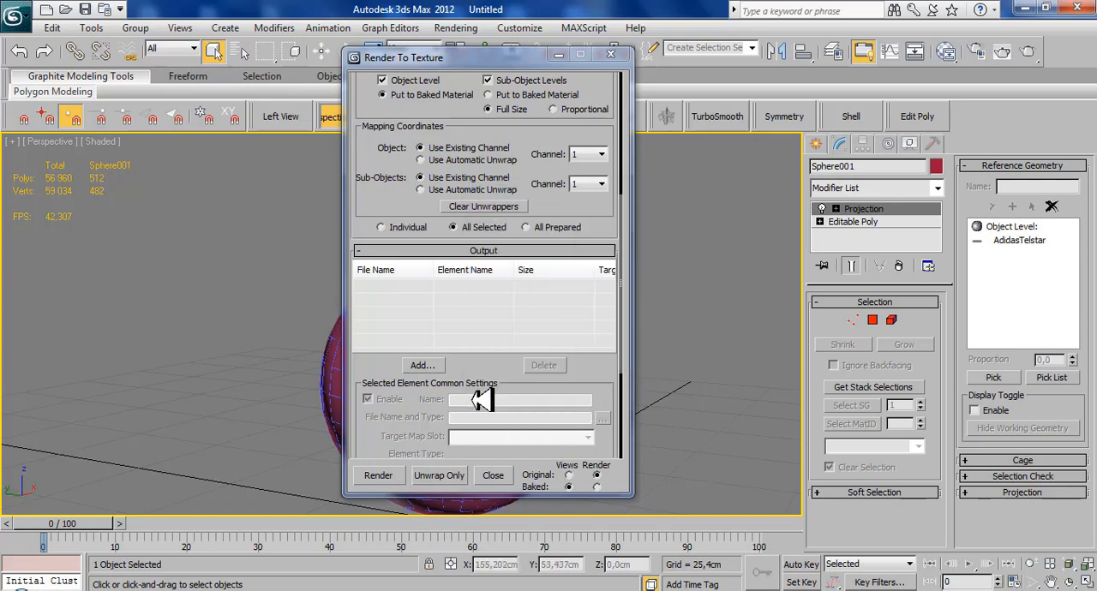
- Set the output size of both the DiffuseMap and the NormalsMap to 2048x2048
{"action": "left_click", "coordinate": [543, 288]}
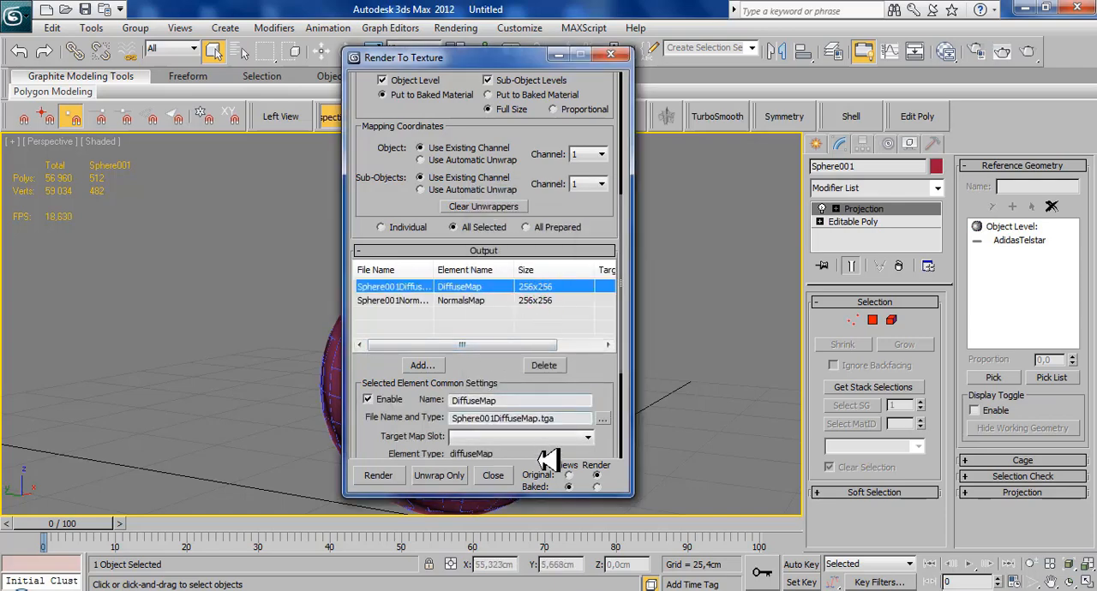
{"action": "left_click_drag", "start_coordinate": [403, 416], "coordinate": [413, 293]}
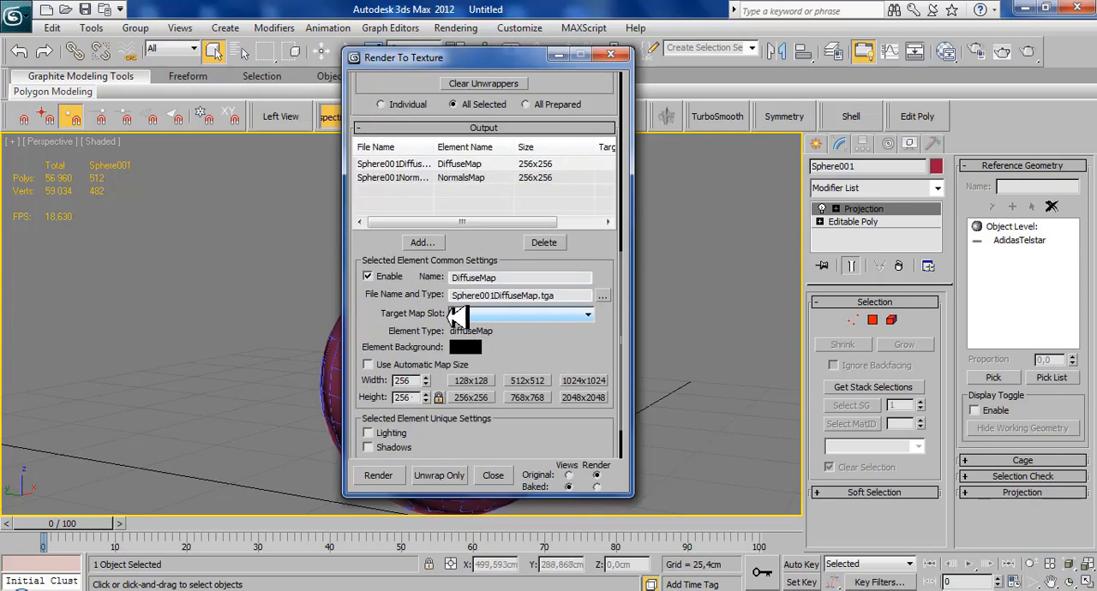
{"action": "left_click", "coordinate": [584, 397]}
{"action": "left_click", "coordinate": [533, 178]}
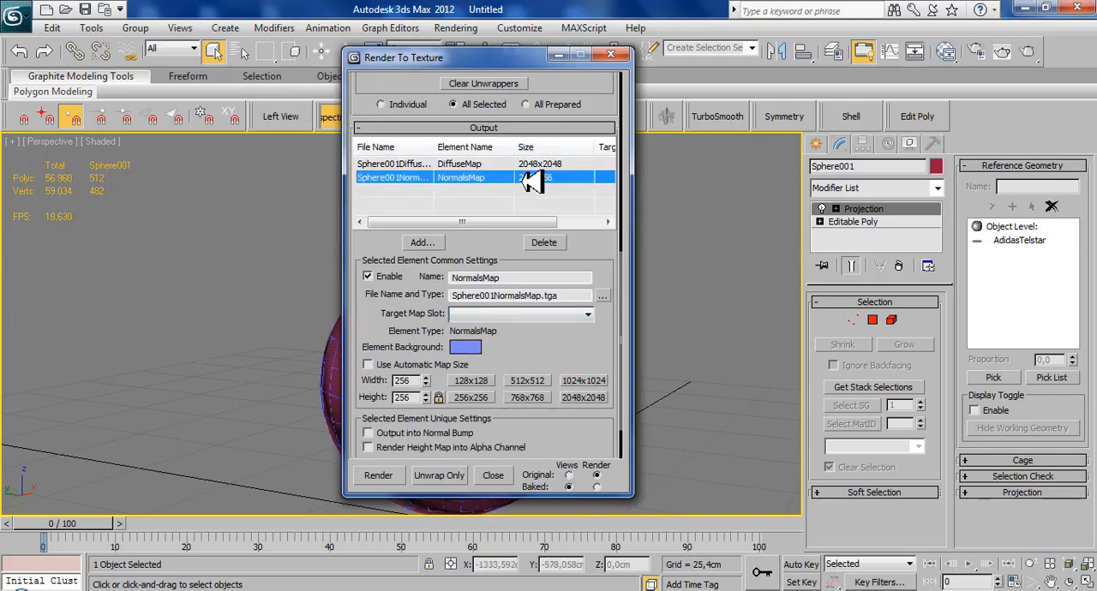
{"action": "left_click", "coordinate": [583, 397]}
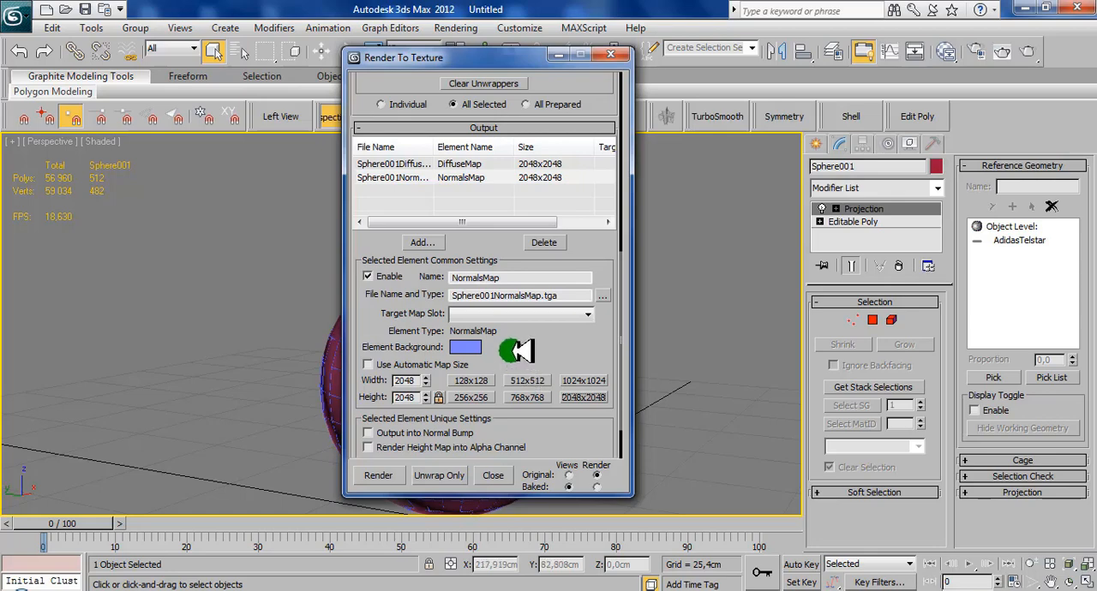
- Render the diffuse and normal textures of the sphere and close the rendered frame window
{"action": "left_click_drag", "start_coordinate": [518, 351], "coordinate": [535, 271]}
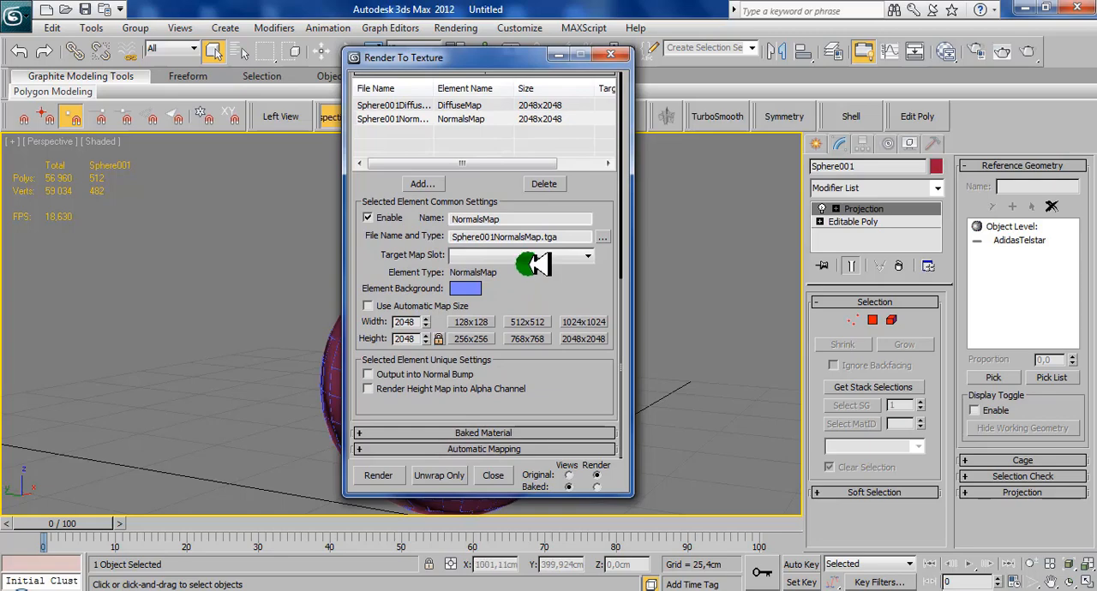
{"action": "left_click", "coordinate": [387, 473]}
{"action": "left_click", "coordinate": [476, 424]}
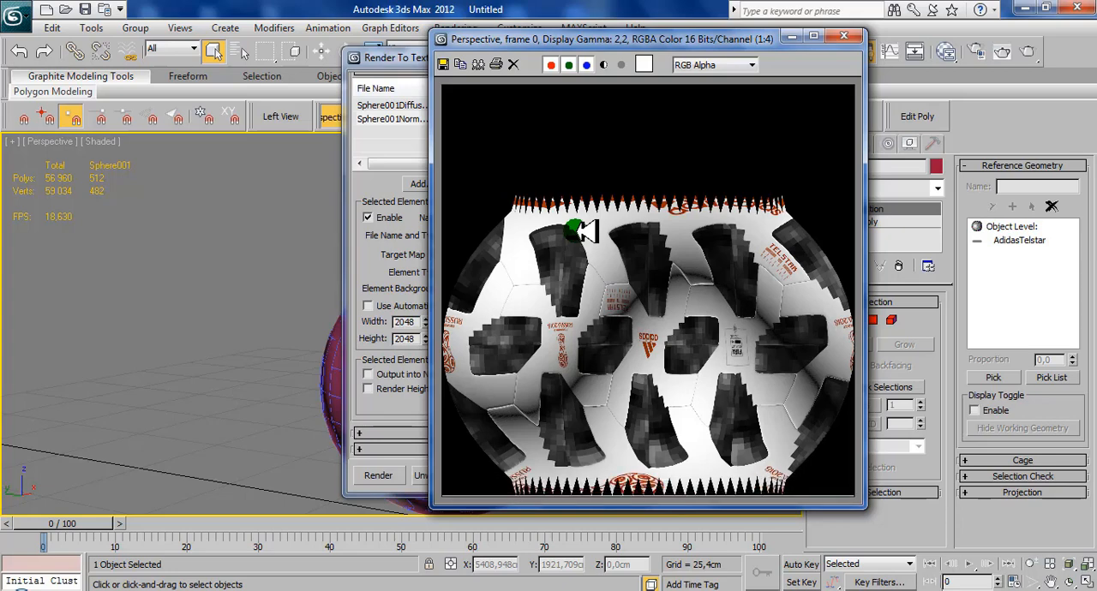
{"action": "left_click", "coordinate": [846, 37]}
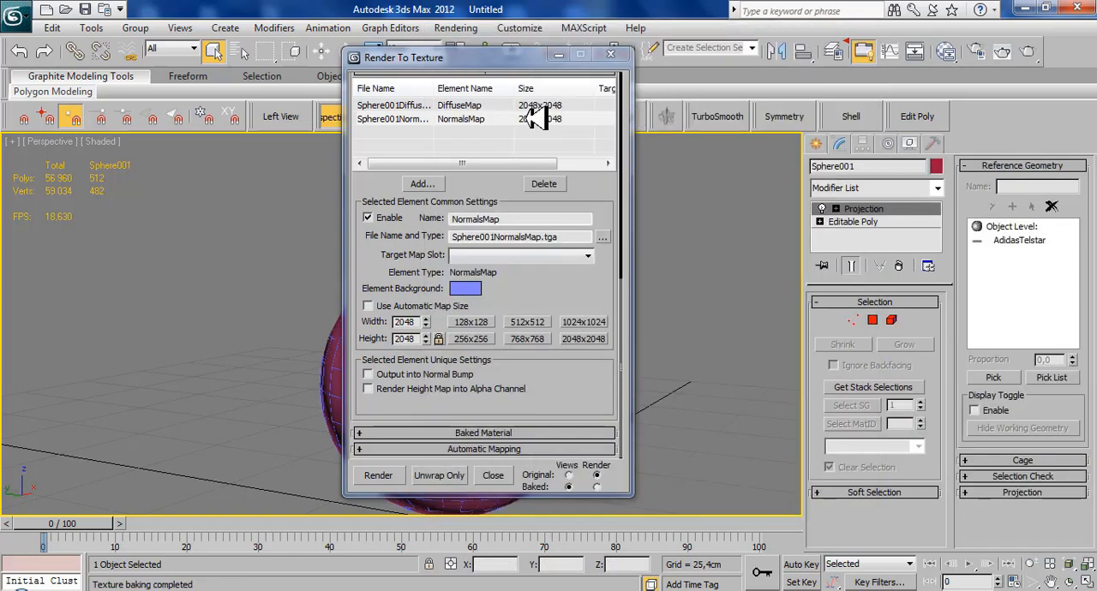
- Check the output path of the baked textures in the general settings and close Render To Texture
{"action": "scroll", "coordinate": [379, 249], "scroll_direction": "up", "scroll_amount": 5}
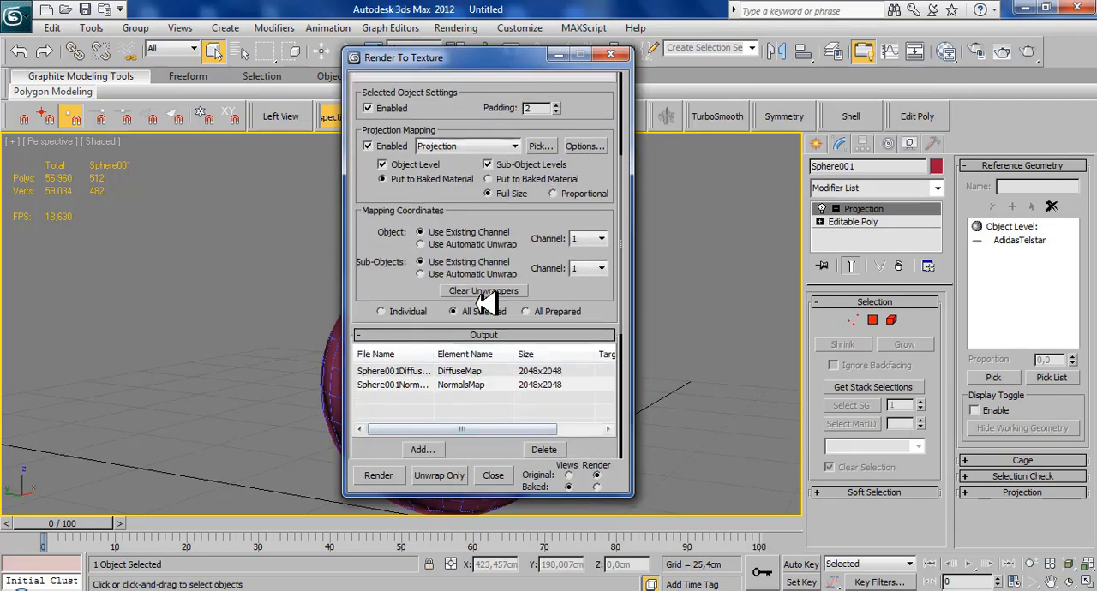
{"action": "scroll", "coordinate": [485, 302], "scroll_direction": "up", "scroll_amount": 5}
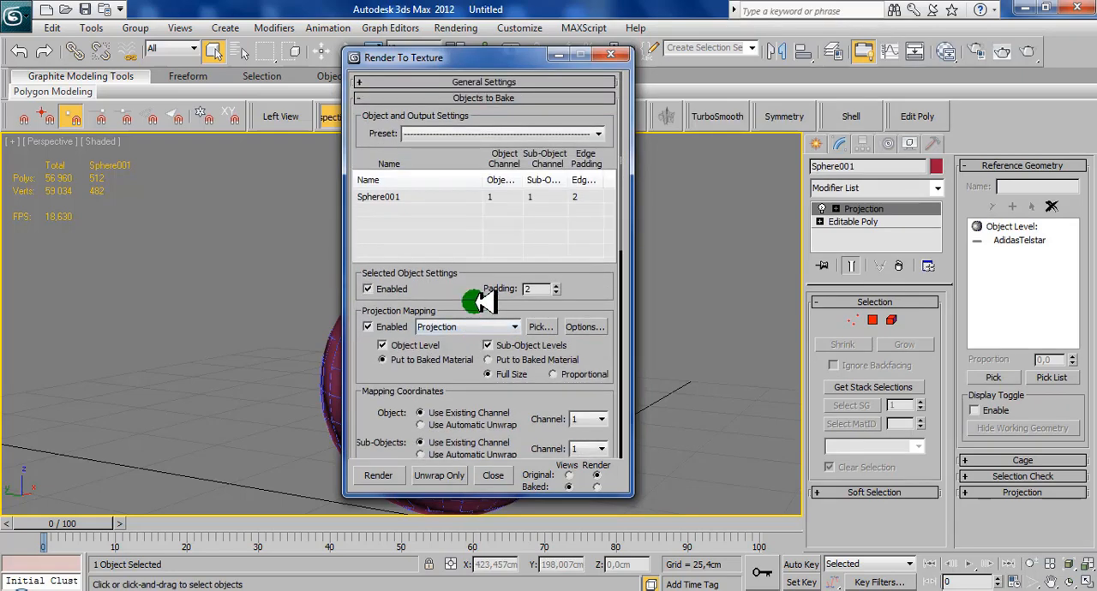
{"action": "left_click", "coordinate": [518, 82]}
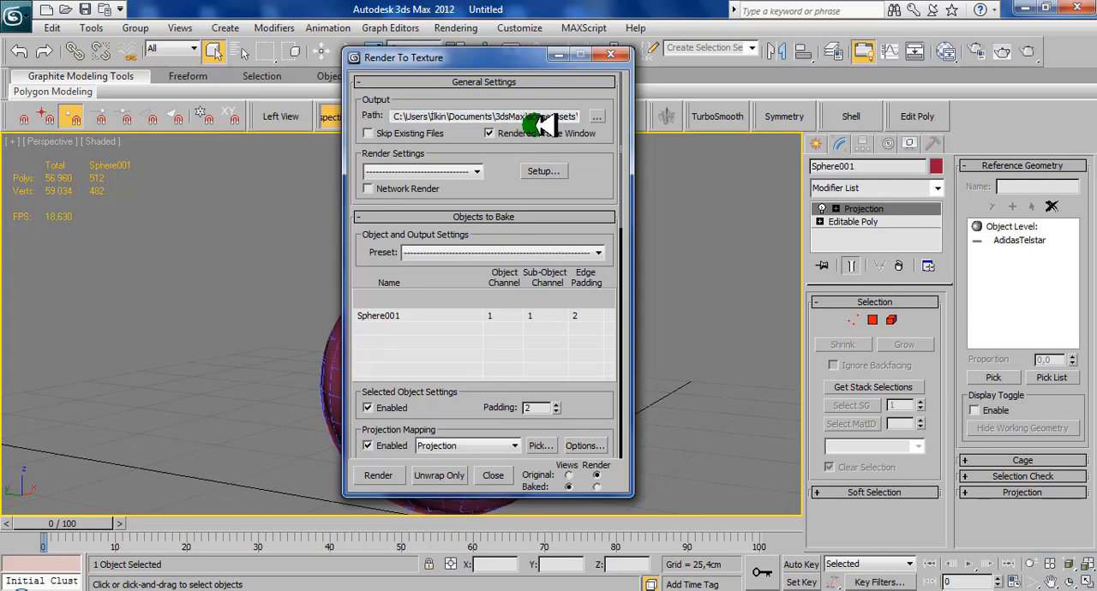
{"action": "left_click", "coordinate": [615, 57]}
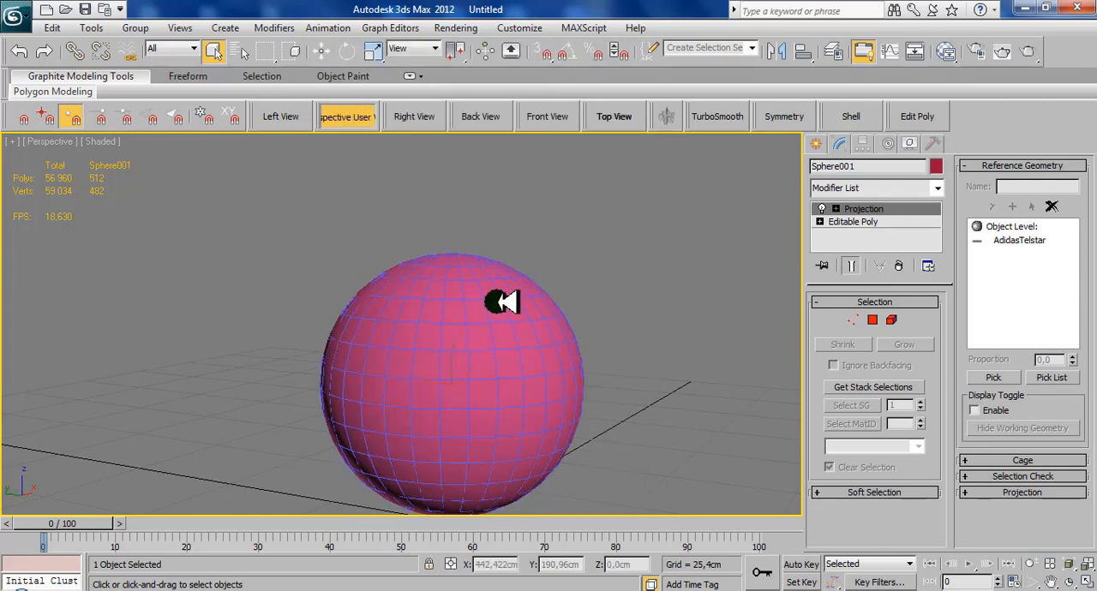
- Collapse the sphere's Projection modifier by converting the sphere to an Editable Poly
{"action": "key", "text": "e"}
{"action": "right_click", "coordinate": [591, 276]}
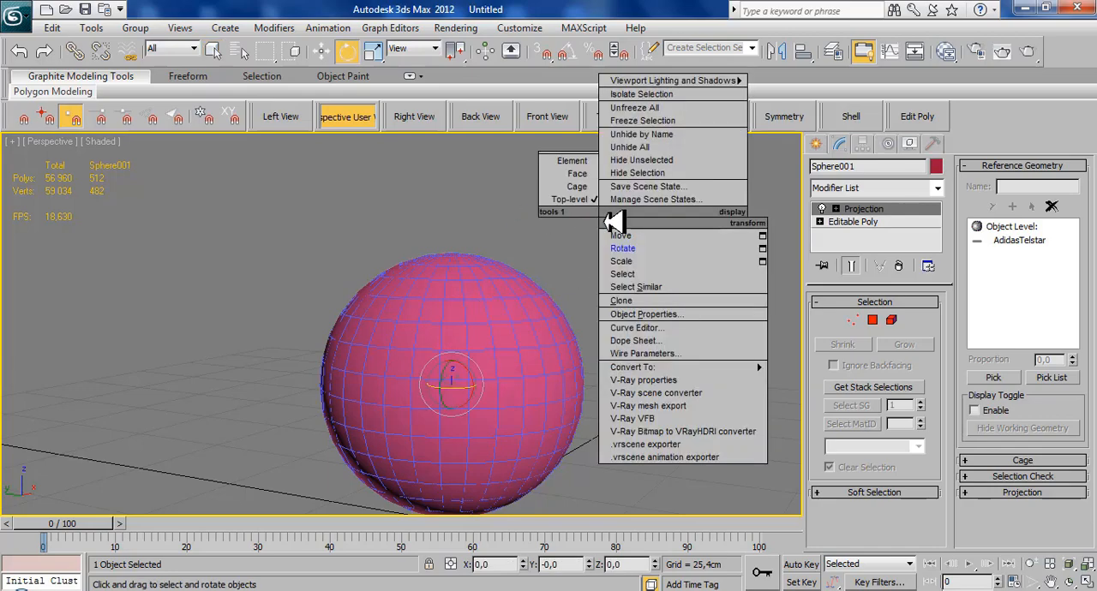
{"action": "mouse_move", "coordinate": [660, 366]}
{"action": "left_click", "coordinate": [802, 380]}
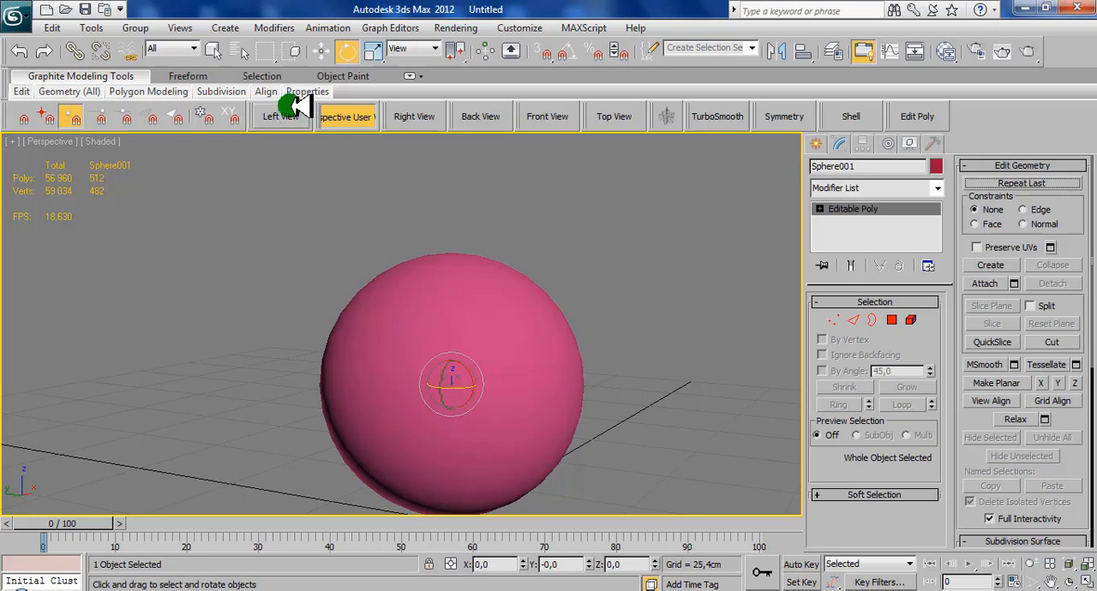
- Select the high-poly AdidasTelstar ball and delete it, keeping only the low-poly sphere
{"action": "left_click", "coordinate": [214, 50]}
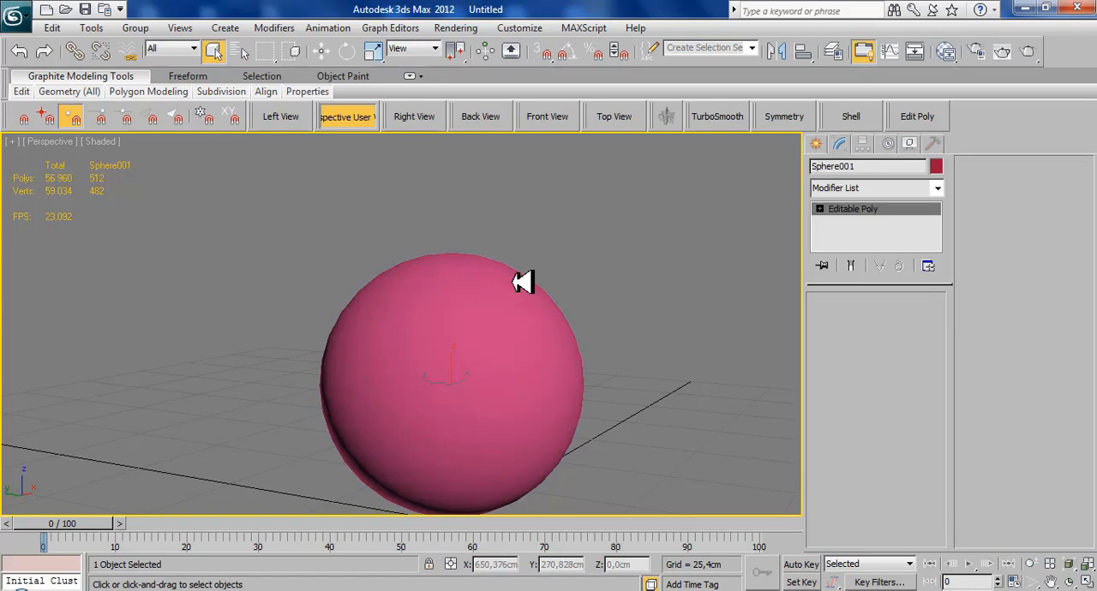
{"action": "key", "text": "Delete"}
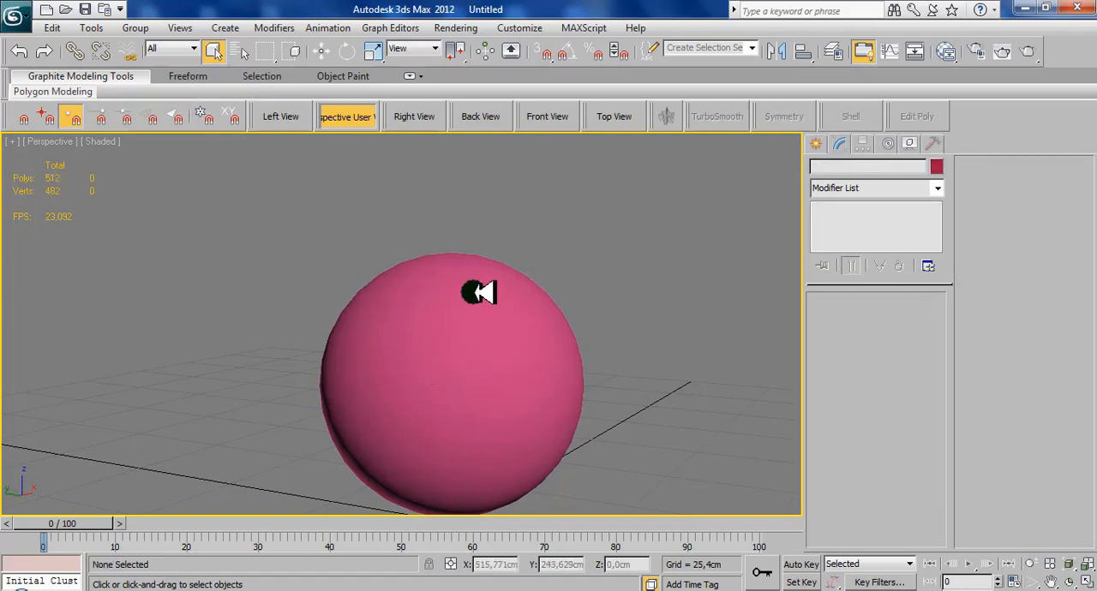
- Open the Slate Material Editor and close its Navigator and Material Parameter Editor panes to enlarge the node view
{"action": "middle_click_drag", "start_coordinate": [450, 275], "coordinate": [454, 250], "text": "alt"}
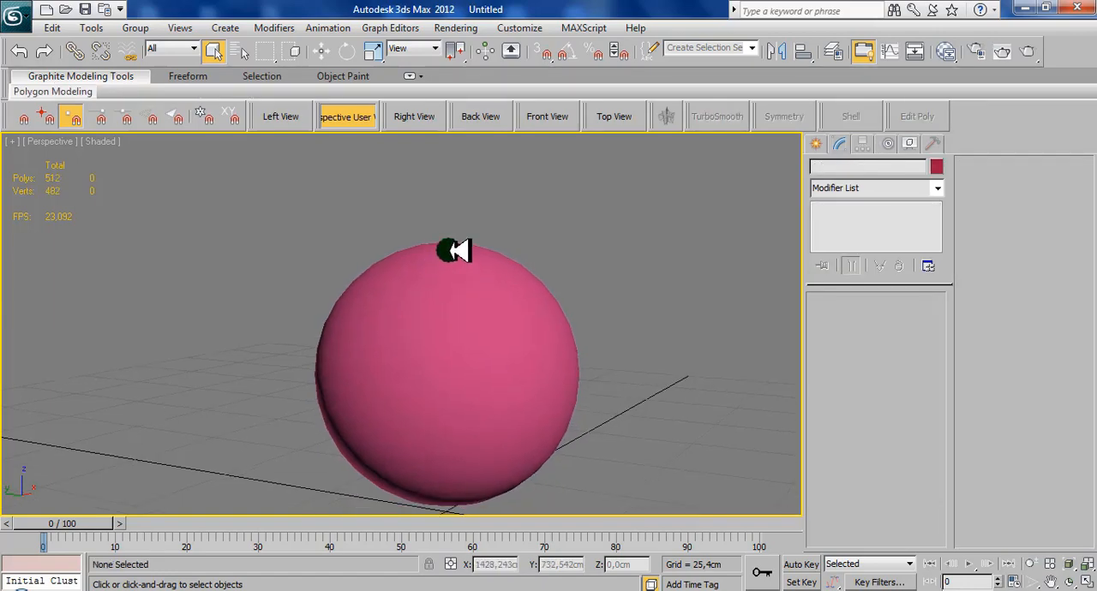
{"action": "key", "text": "m"}
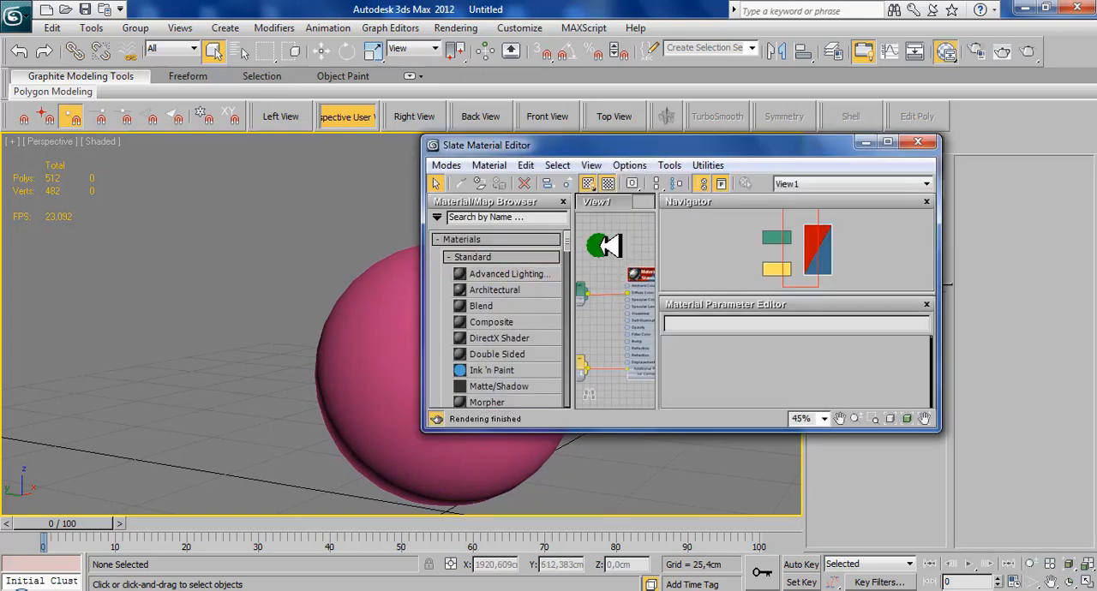
{"action": "scroll", "coordinate": [611, 246], "scroll_direction": "down", "scroll_amount": 10}
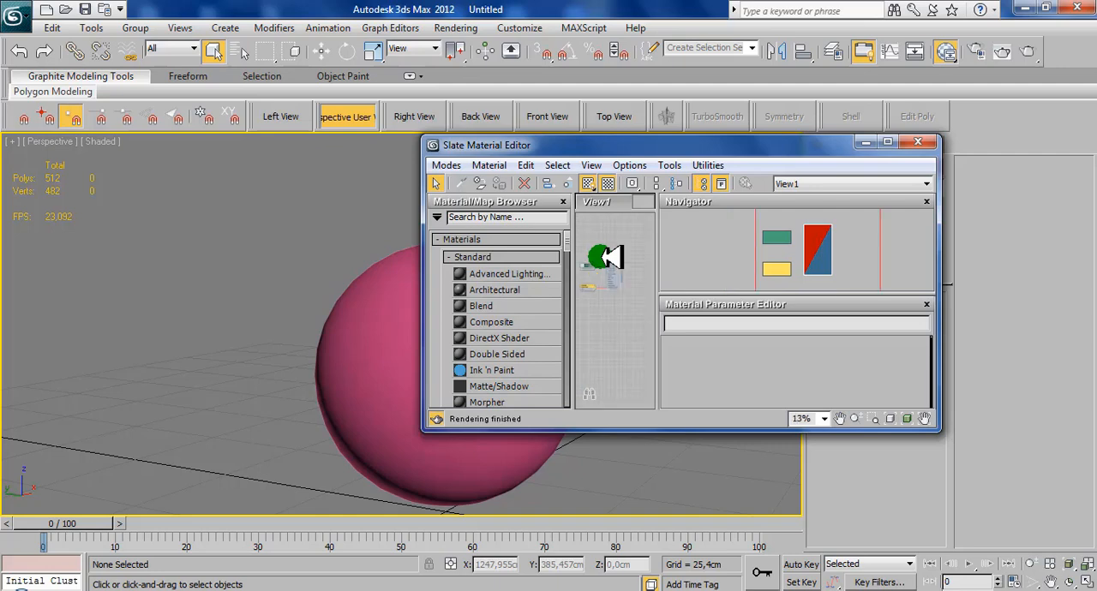
{"action": "scroll", "coordinate": [610, 257], "scroll_direction": "up", "scroll_amount": 3}
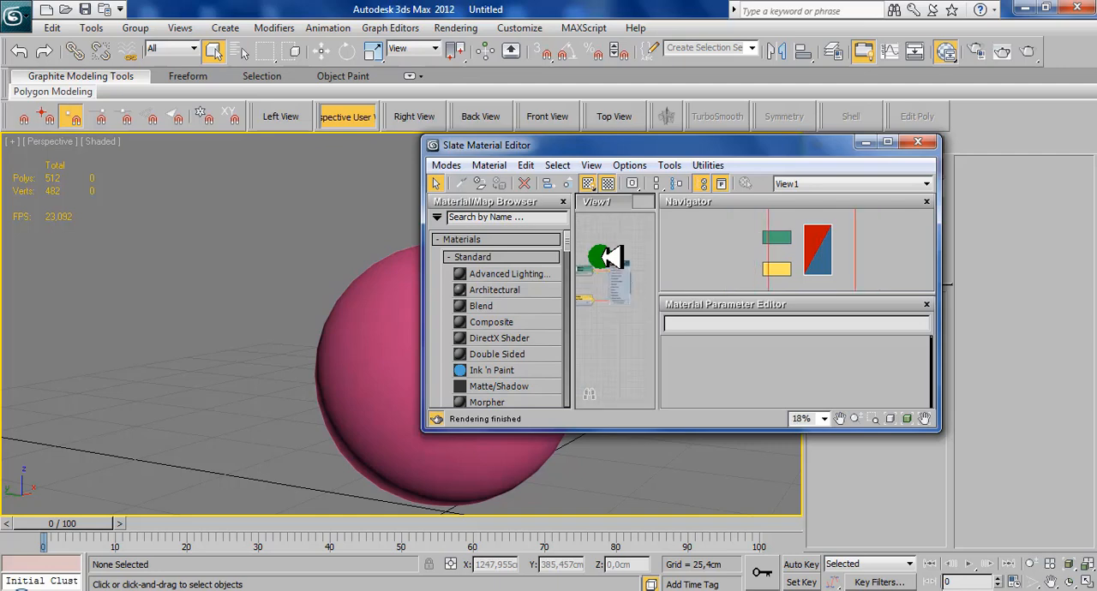
{"action": "left_click", "coordinate": [928, 199]}
{"action": "left_click", "coordinate": [927, 200]}
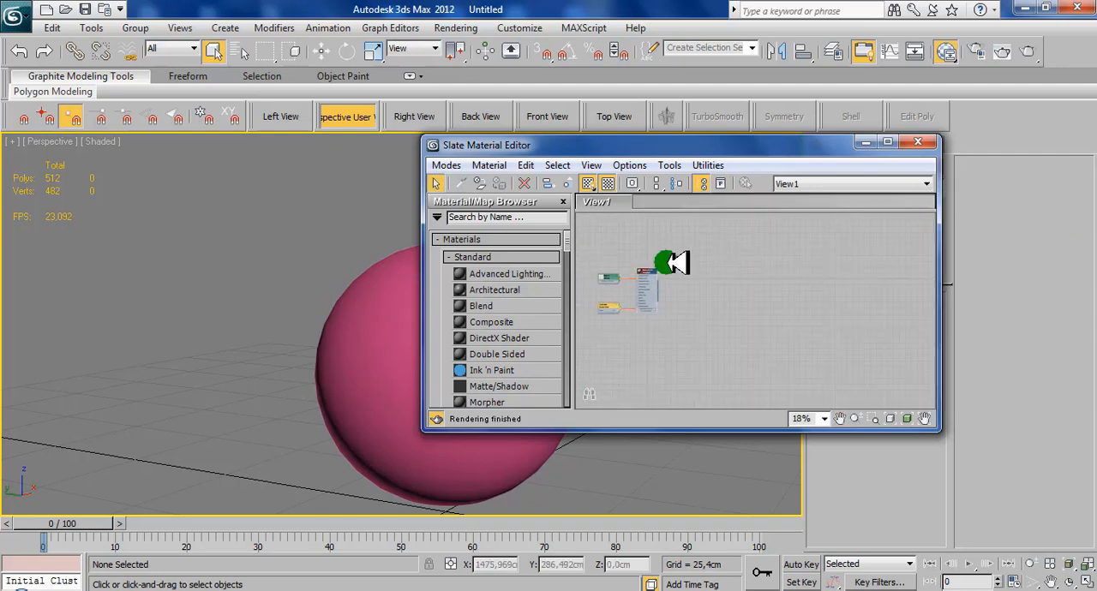
- Delete the old Standard material together with its connected bitmap and controller nodes from the node view
{"action": "scroll", "coordinate": [673, 262], "scroll_direction": "up", "scroll_amount": 5}
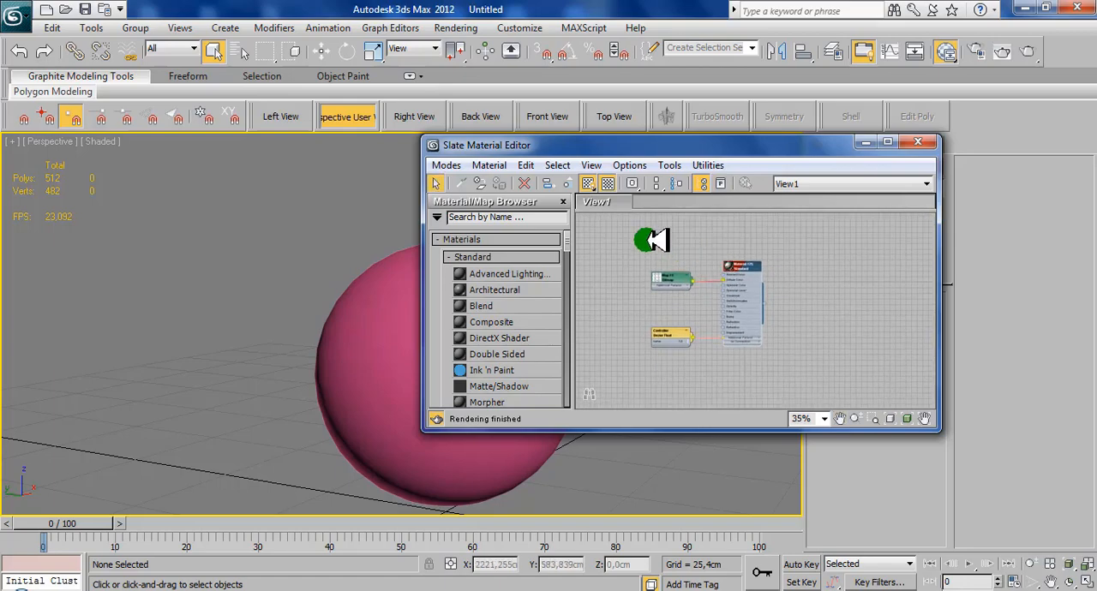
{"action": "scroll", "coordinate": [760, 274], "scroll_direction": "up", "scroll_amount": 5}
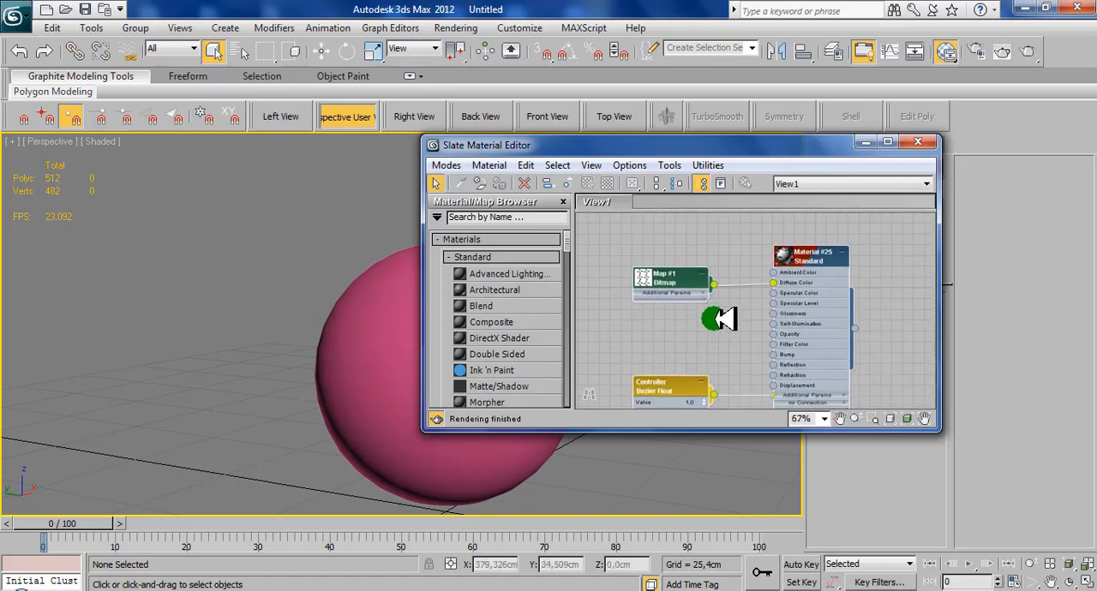
{"action": "key", "text": "Delete"}
- Add a new Standard material node to the empty view and enlarge the material editor window around it
{"action": "right_click", "coordinate": [678, 271]}
{"action": "mouse_move", "coordinate": [716, 279]}
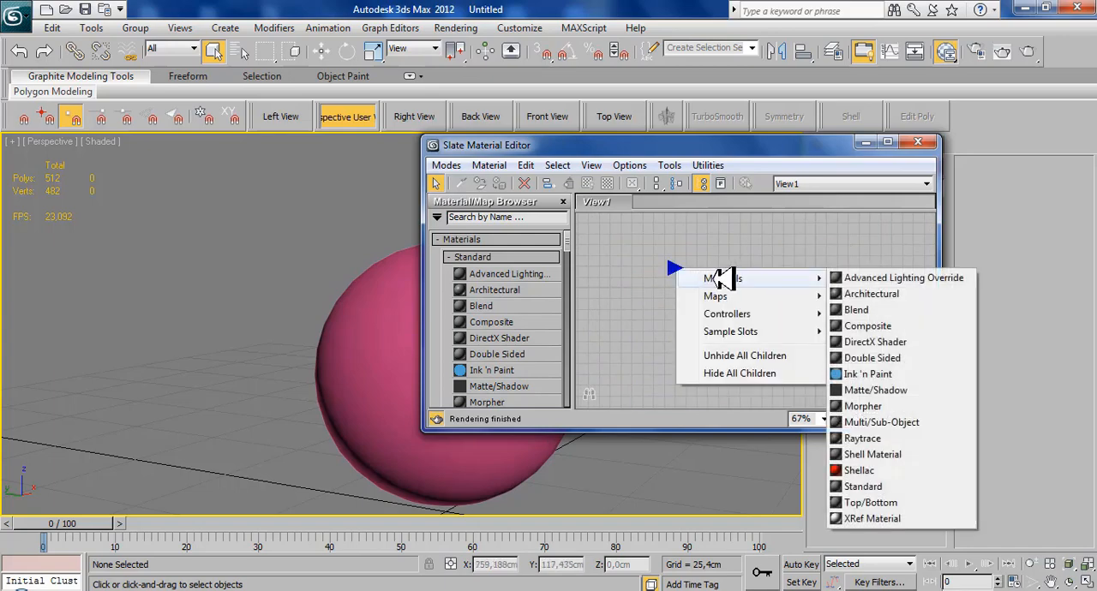
{"action": "left_click", "coordinate": [853, 485]}
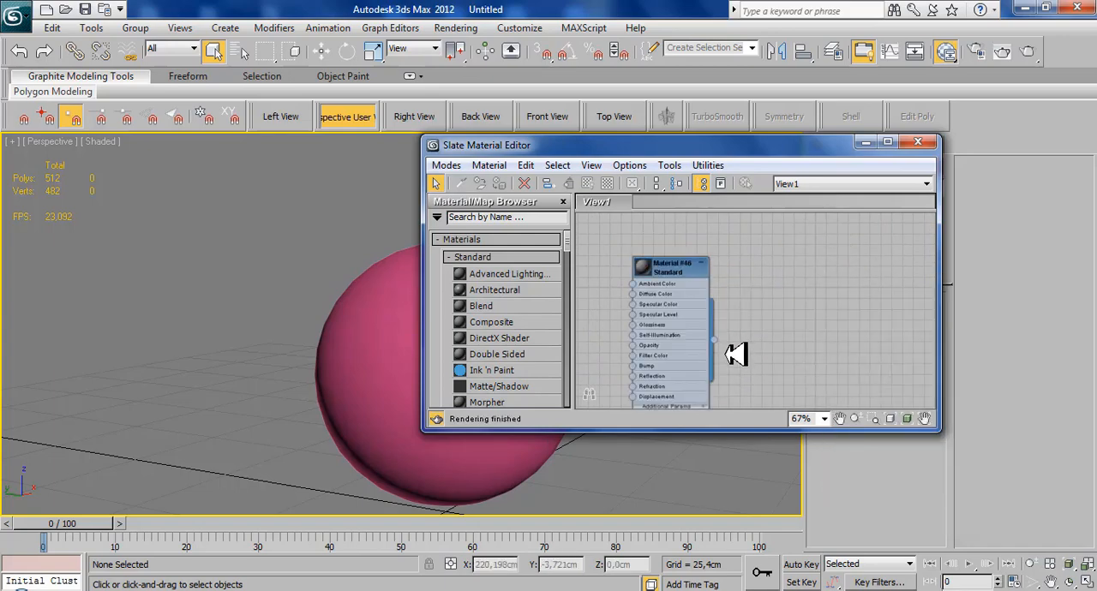
{"action": "middle_click_drag", "start_coordinate": [727, 300], "coordinate": [750, 291]}
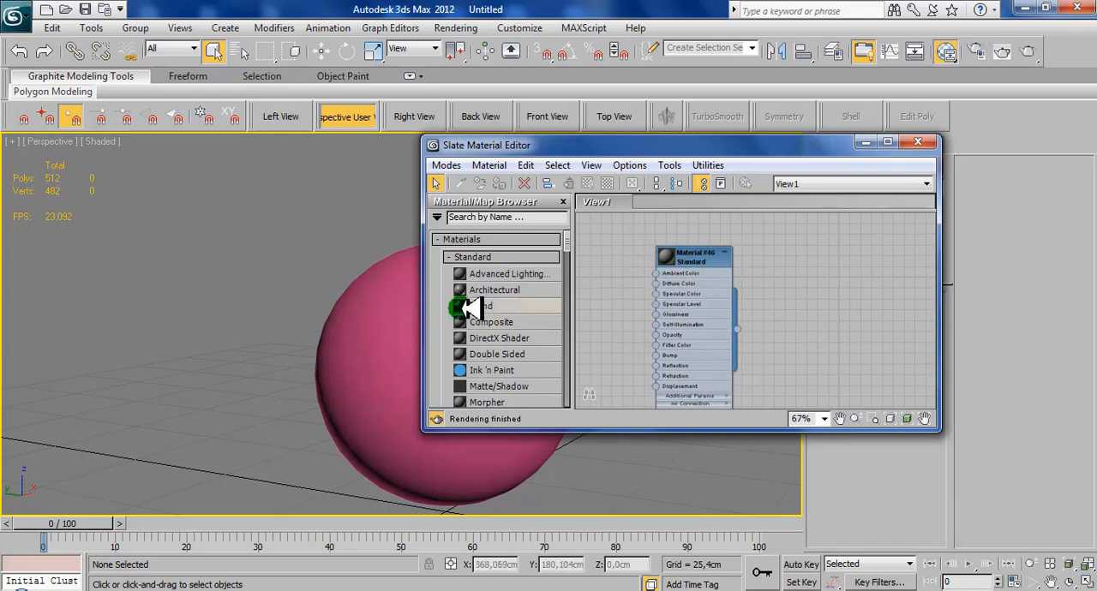
{"action": "left_click", "coordinate": [667, 316]}
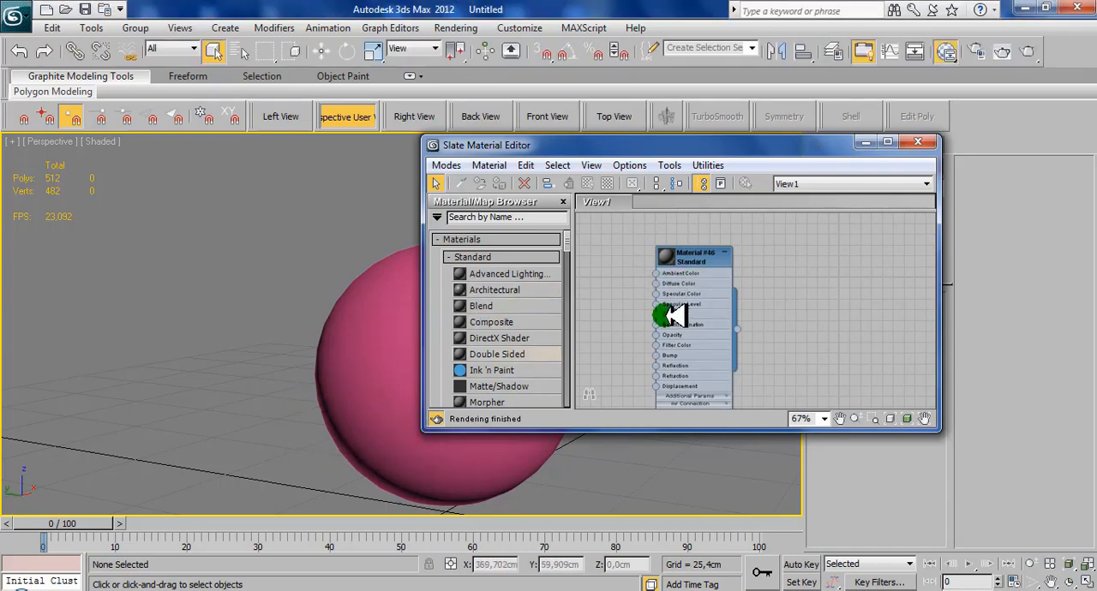
{"action": "scroll", "coordinate": [701, 310], "scroll_direction": "up", "scroll_amount": 5}
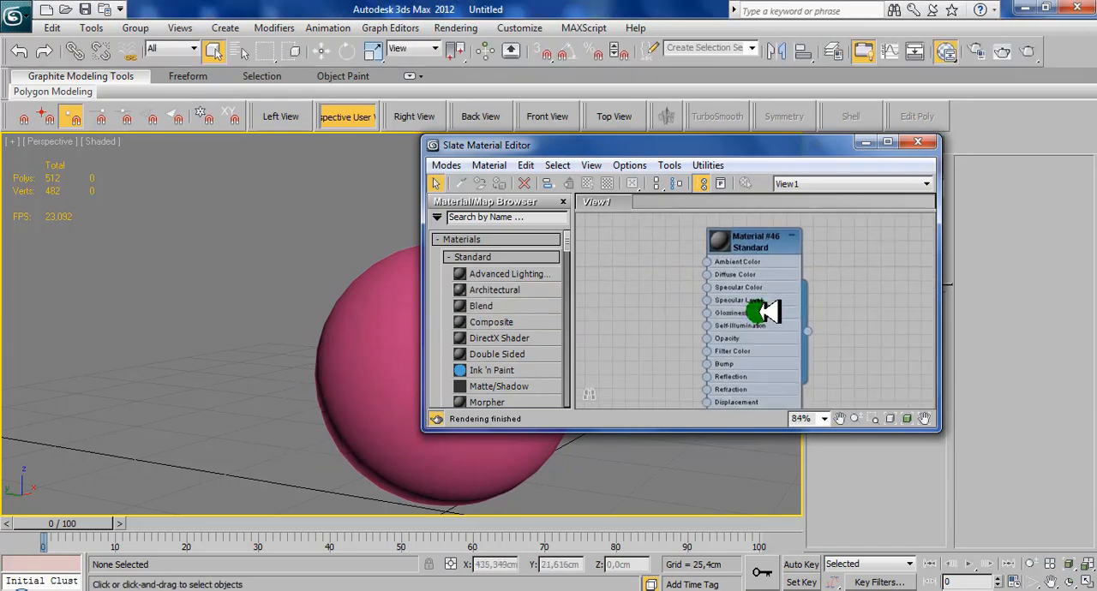
{"action": "left_click_drag", "start_coordinate": [937, 427], "coordinate": [1003, 493]}
{"action": "left_click", "coordinate": [736, 357]}
{"action": "middle_click_drag", "start_coordinate": [732, 357], "coordinate": [724, 383]}
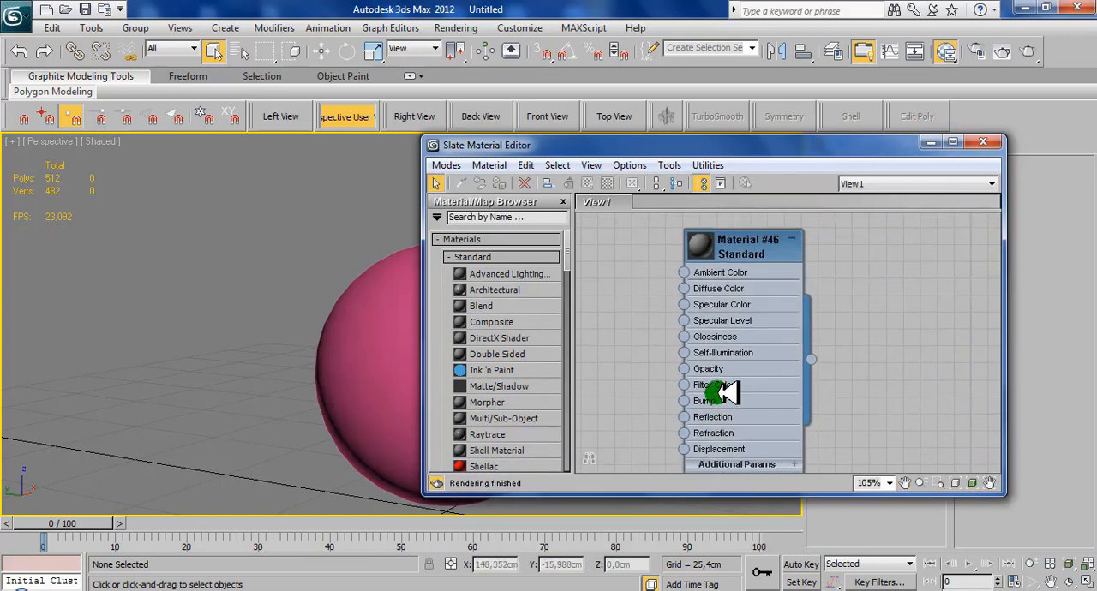
- Load Sphere001DiffuseMap.tga from the 3dsMax sceneassets images folder into the new material's Diffuse Color slot
{"action": "left_click", "coordinate": [101, 590]}
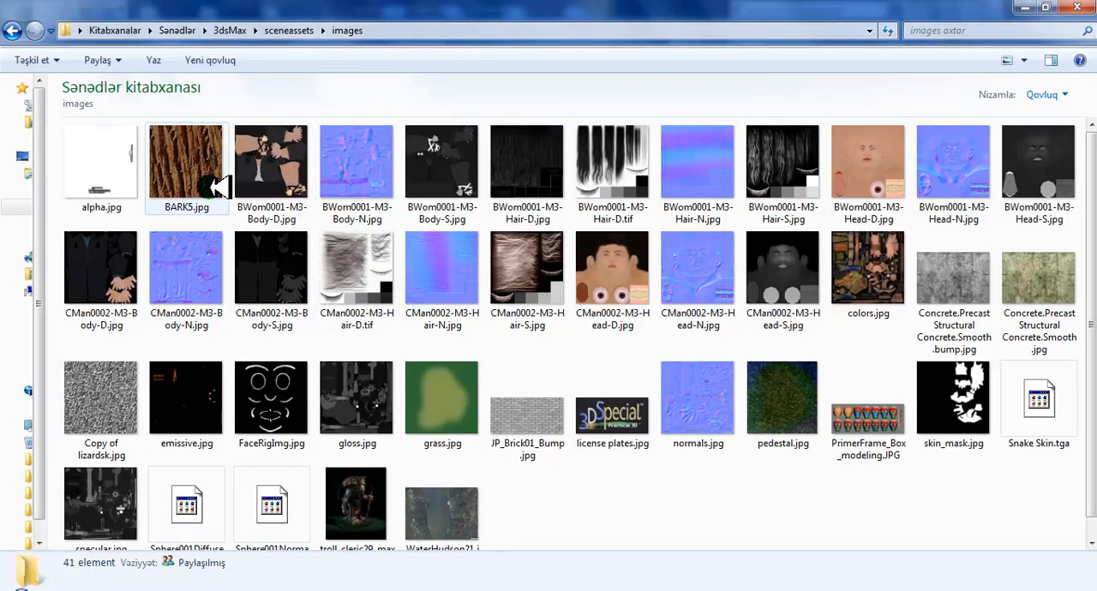
{"action": "scroll", "coordinate": [391, 424], "scroll_direction": "down", "scroll_amount": 1}
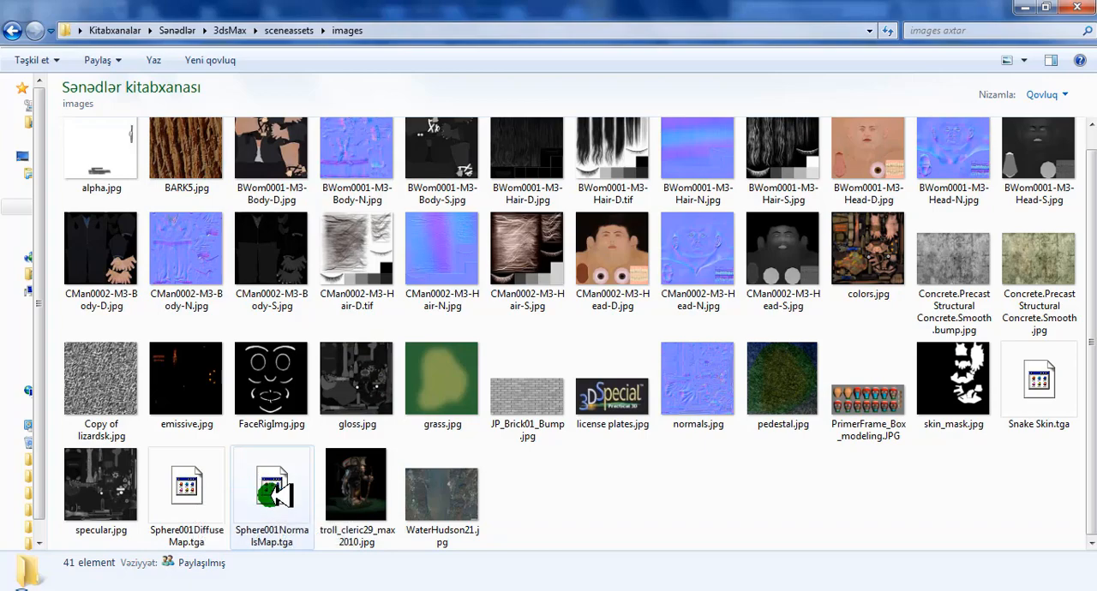
{"action": "left_click_drag", "start_coordinate": [194, 493], "coordinate": [685, 289]}
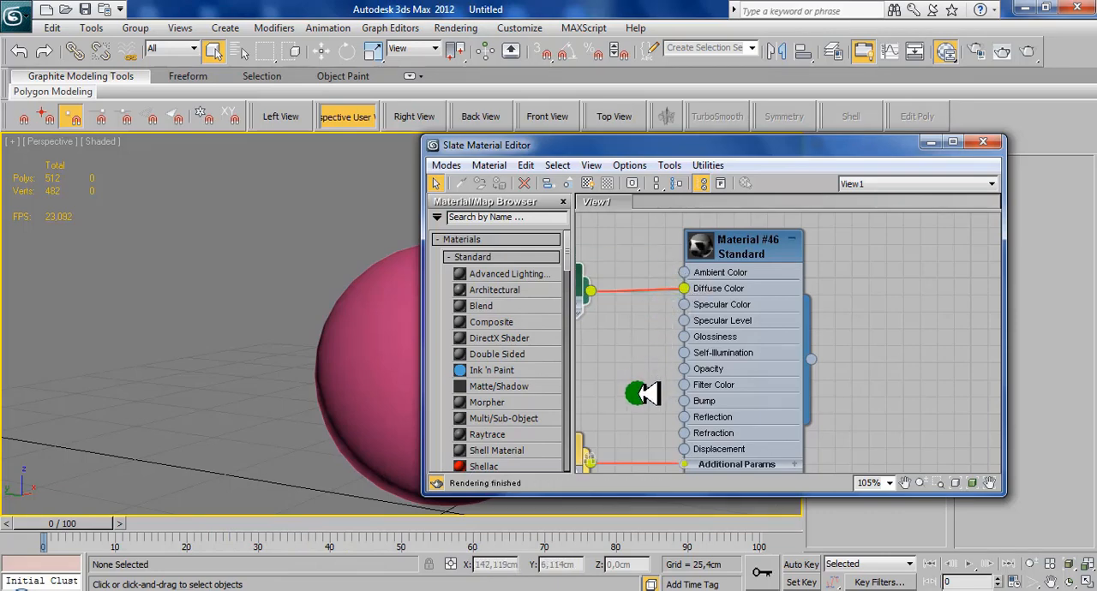
{"action": "middle_click_drag", "start_coordinate": [648, 390], "coordinate": [689, 360]}
{"action": "scroll", "coordinate": [694, 361], "scroll_direction": "down", "scroll_amount": 2}
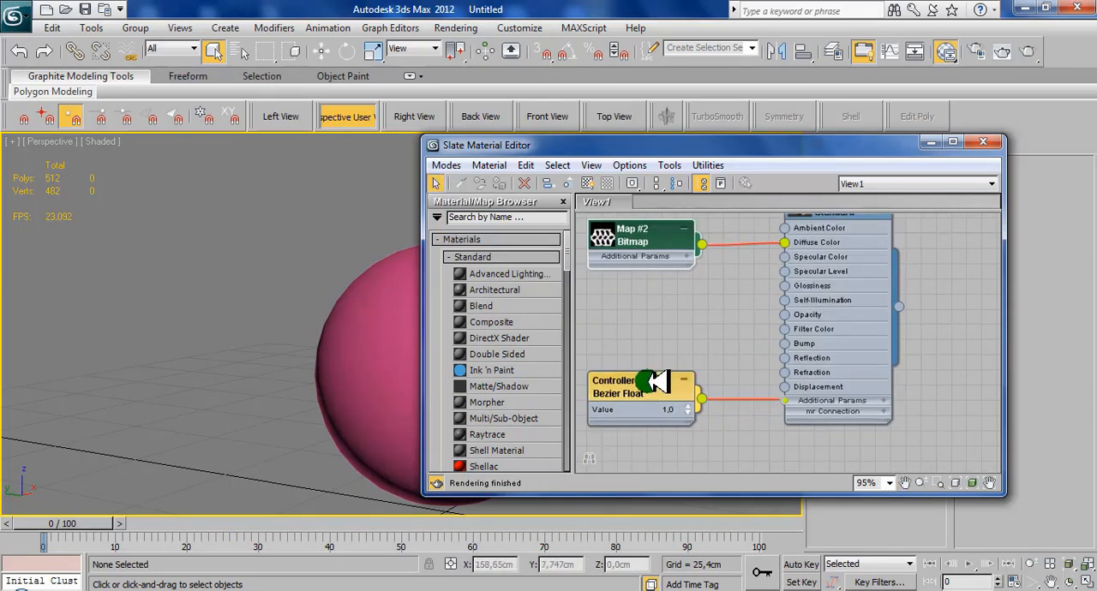
- Connect a new Normal Bump map to the Standard material's Bump slot
{"action": "left_click_drag", "start_coordinate": [663, 394], "coordinate": [662, 384]}
{"action": "mouse_move", "coordinate": [727, 341]}
{"action": "middle_mouse_down"}
{"action": "mouse_move", "coordinate": [749, 364]}
{"action": "mouse_move", "coordinate": [728, 347]}
{"action": "middle_mouse_up"}
{"action": "scroll", "coordinate": [748, 364], "scroll_direction": "down", "scroll_amount": 1}
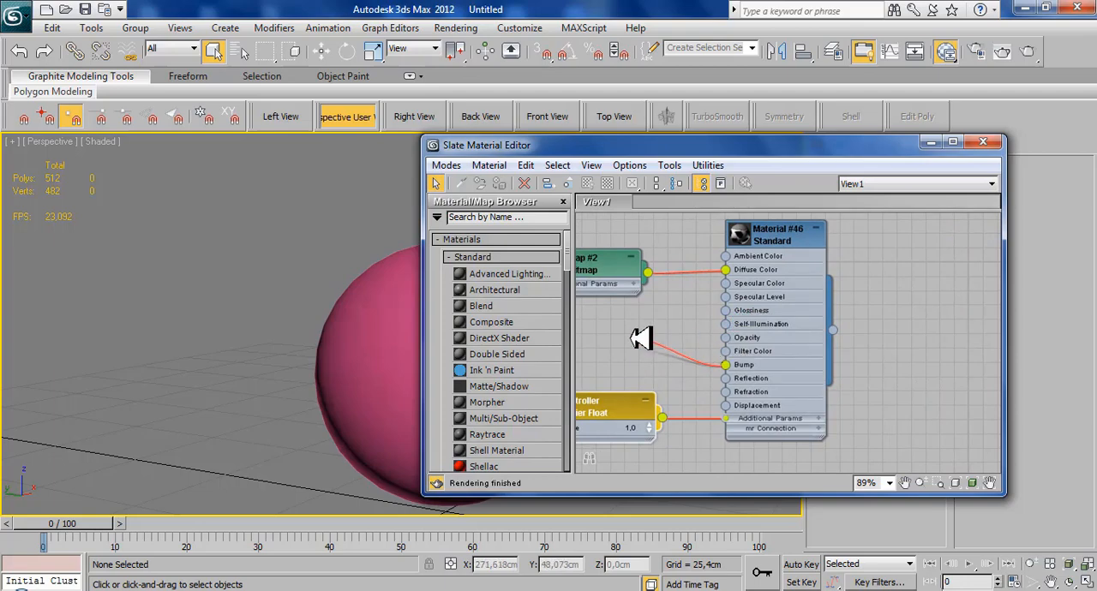
{"action": "left_click_drag", "start_coordinate": [640, 338], "coordinate": [643, 340]}
{"action": "left_click", "coordinate": [659, 294]}
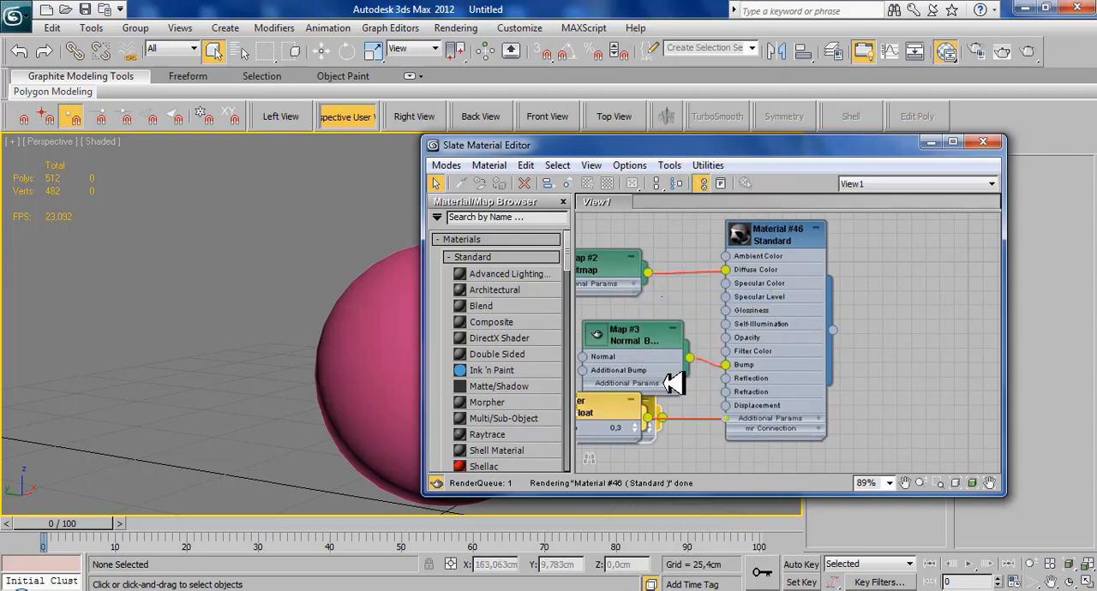
- Load Sphere001NormalsMap.tga from the images folder into the Normal input of the Normal Bump map
{"action": "middle_click_drag", "start_coordinate": [665, 383], "coordinate": [809, 395]}
{"action": "left_click_drag", "start_coordinate": [777, 352], "coordinate": [750, 336]}
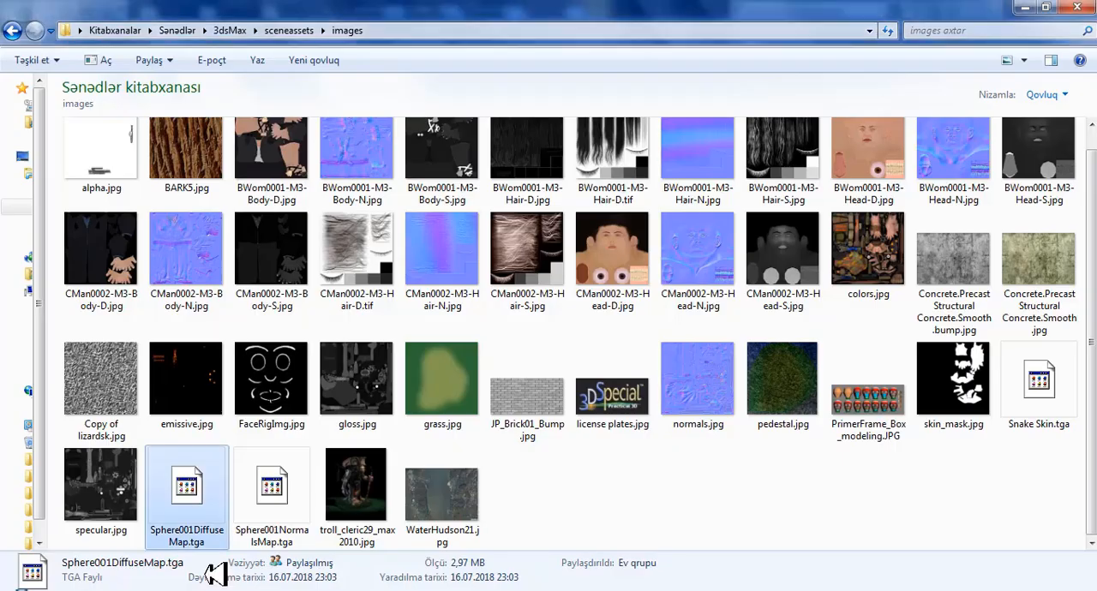
{"action": "left_click_drag", "start_coordinate": [273, 485], "coordinate": [702, 352]}
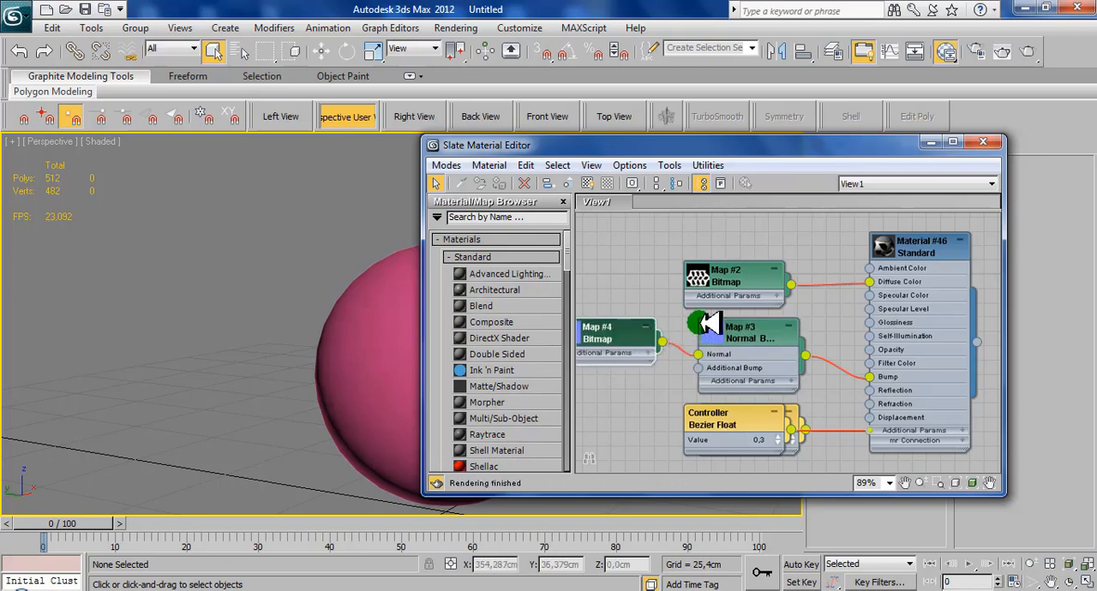
- Assign the new material to the low-poly sphere, show the normals bitmap on it in the viewport, and close the material editor
{"action": "left_click", "coordinate": [394, 294]}
{"action": "left_click", "coordinate": [518, 181]}
{"action": "left_click", "coordinate": [511, 182]}
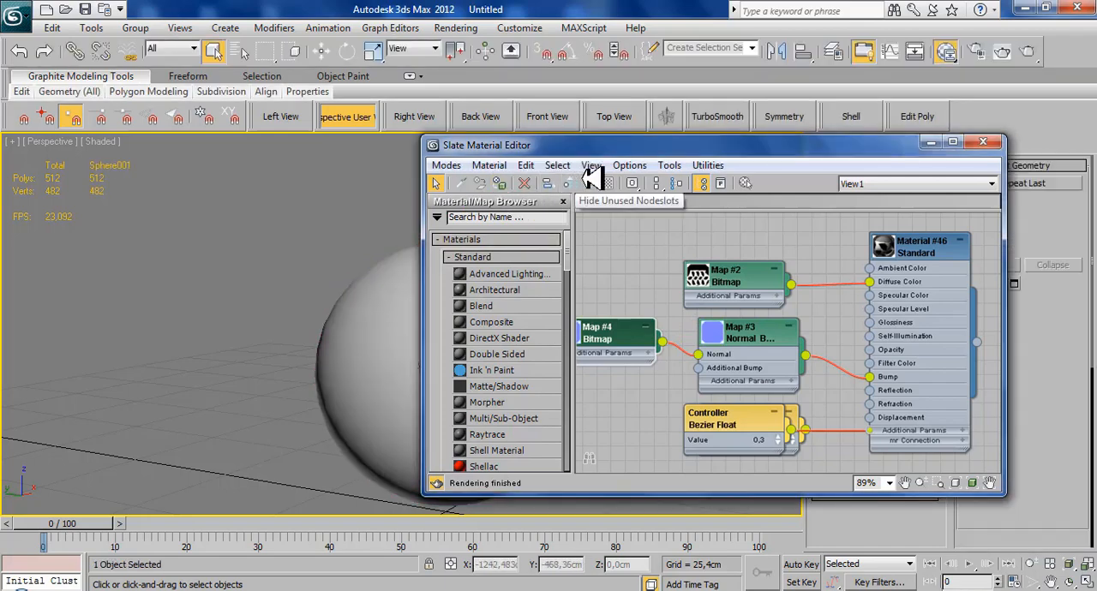
{"action": "left_click", "coordinate": [587, 183]}
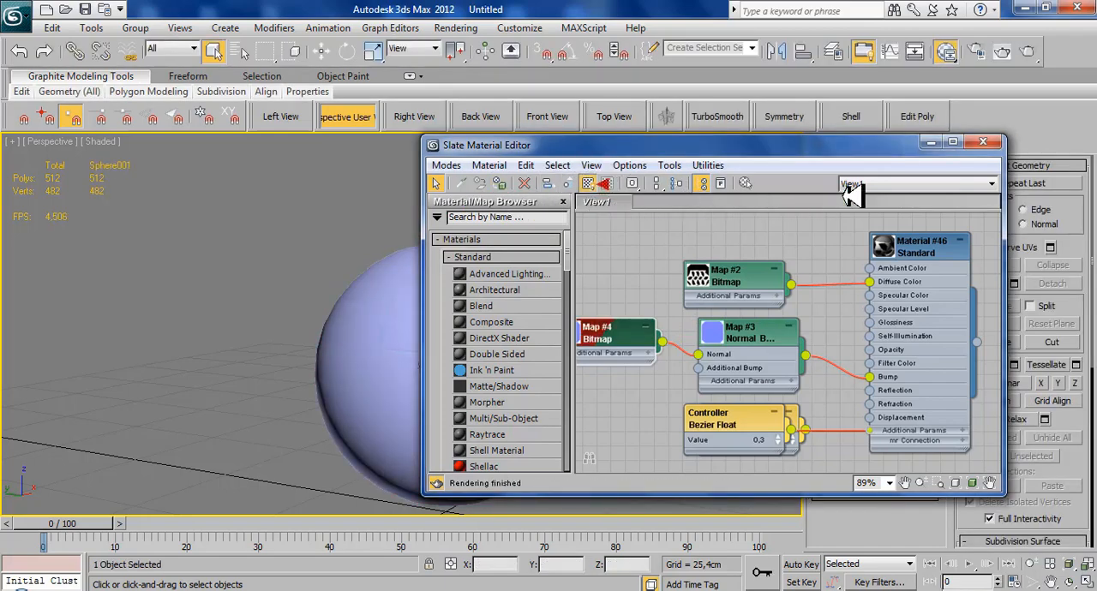
{"action": "left_click", "coordinate": [985, 143]}
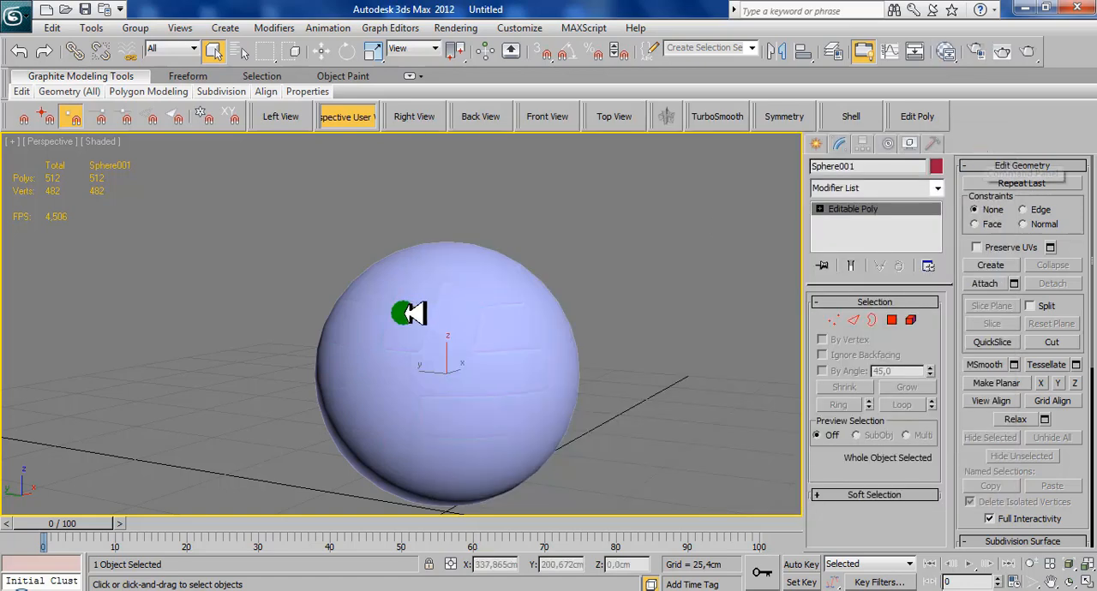
- Raise the Bump amount in the sphere material's maps settings and close the material editor
{"action": "scroll", "coordinate": [469, 260], "scroll_direction": "up", "scroll_amount": 5}
{"action": "middle_click_drag", "start_coordinate": [469, 259], "coordinate": [324, 287], "text": "alt"}
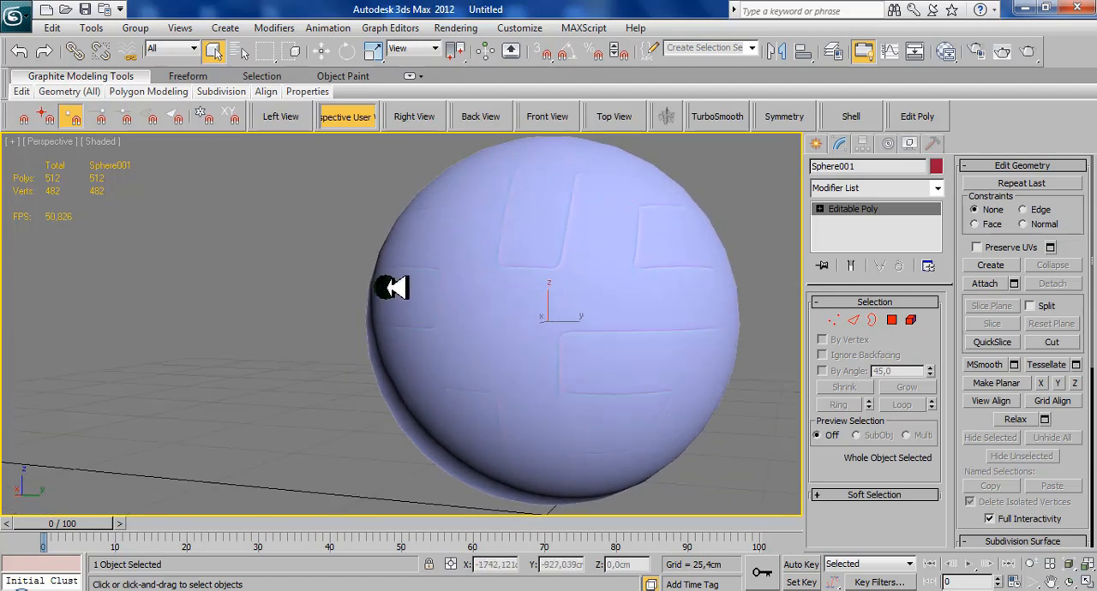
{"action": "middle_click_drag", "start_coordinate": [584, 245], "coordinate": [475, 289]}
{"action": "scroll", "coordinate": [476, 288], "scroll_direction": "up", "scroll_amount": 5}
{"action": "key", "text": "m"}
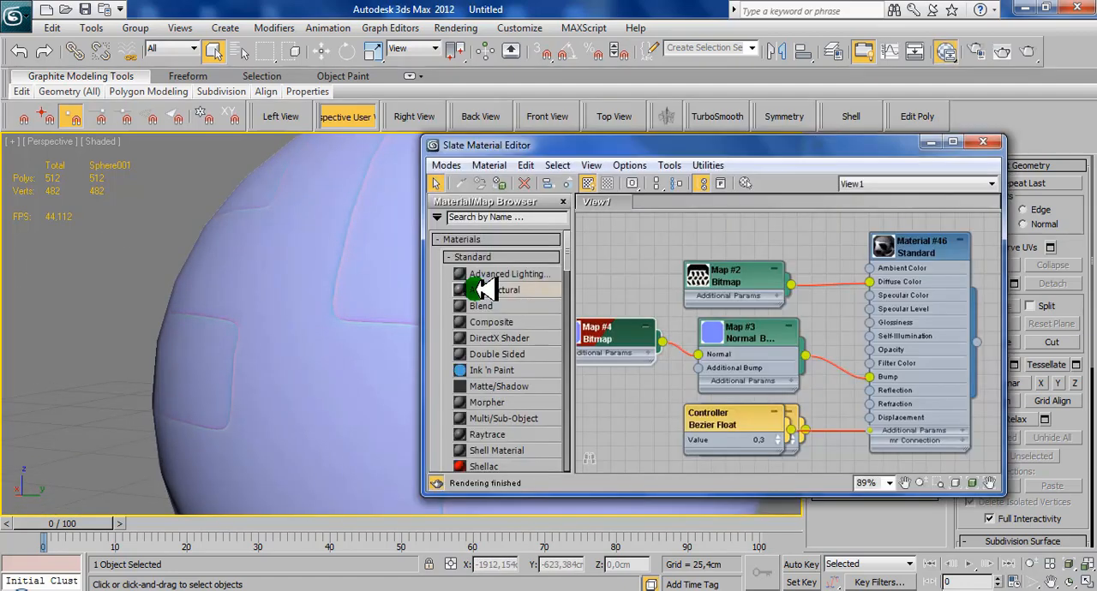
{"action": "double_click", "coordinate": [932, 244]}
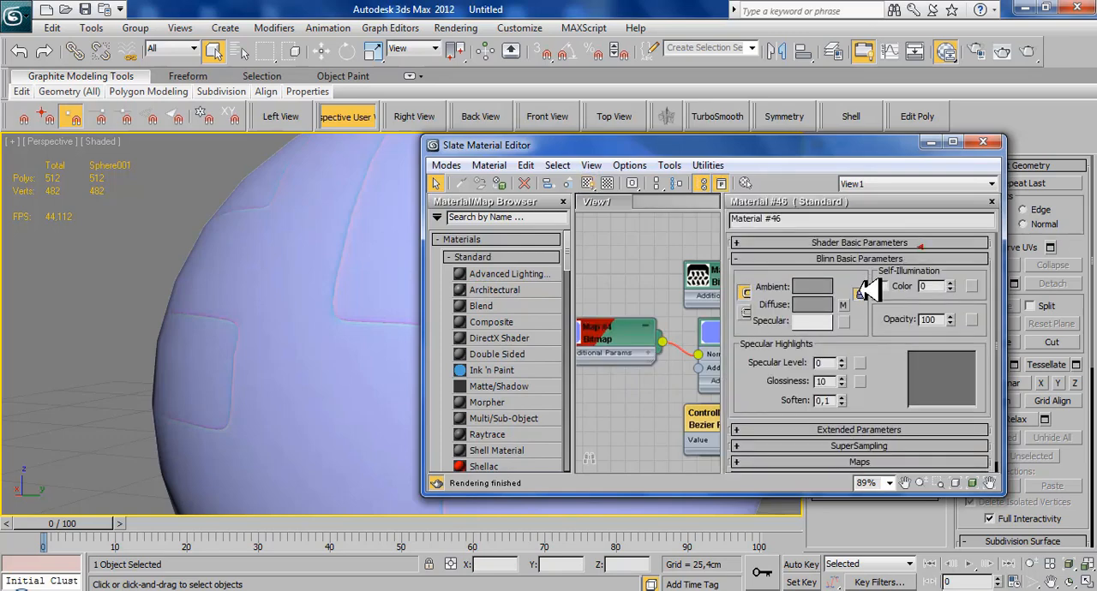
{"action": "scroll", "coordinate": [870, 420], "scroll_direction": "down", "scroll_amount": 1}
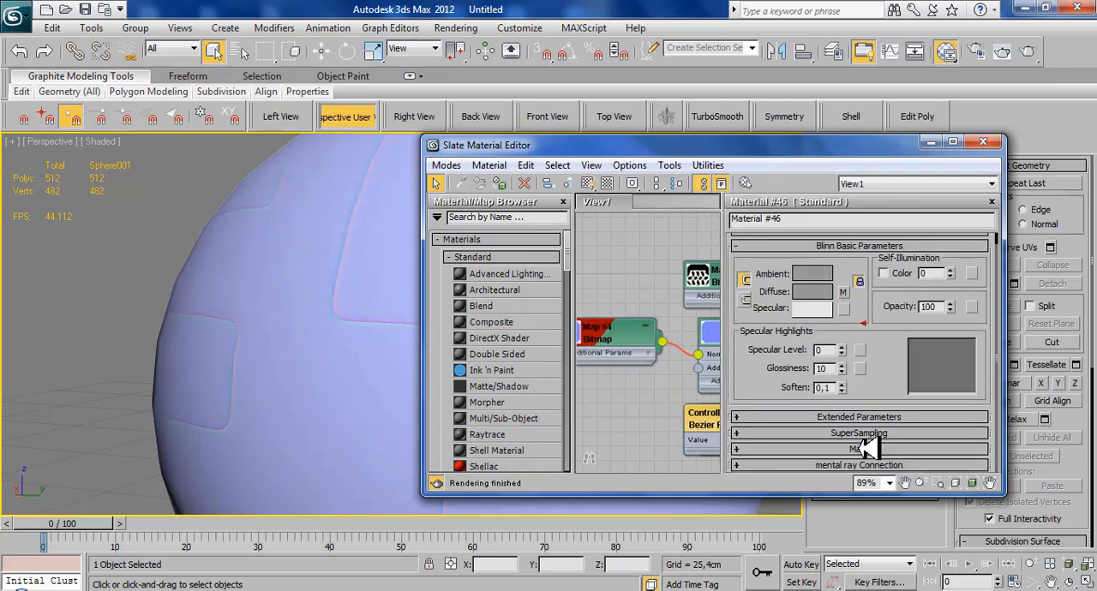
{"action": "left_click", "coordinate": [864, 449]}
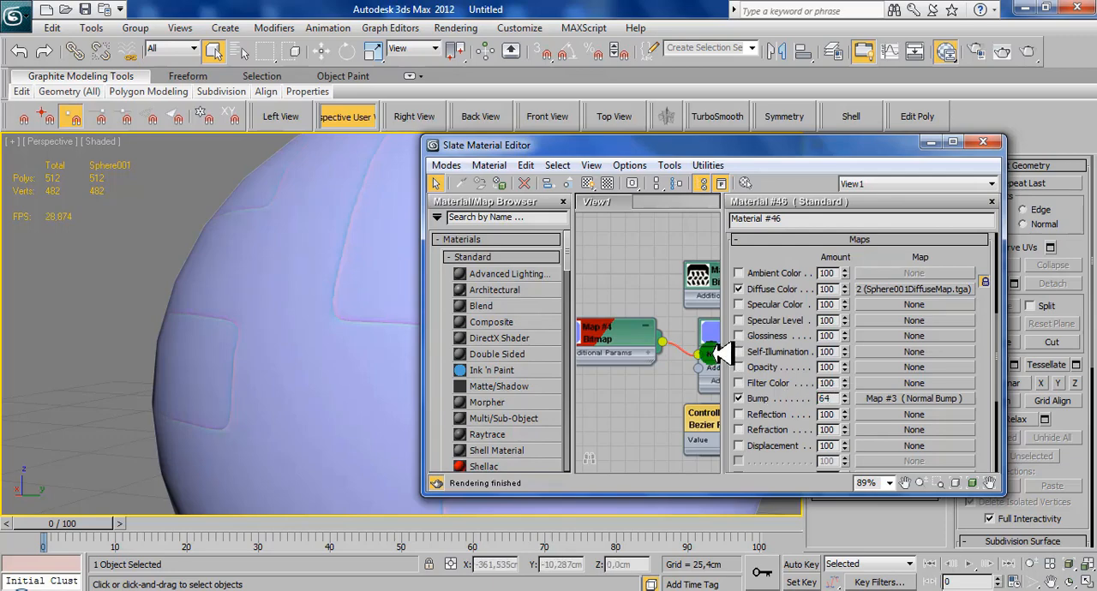
{"action": "left_click", "coordinate": [977, 140]}
- Render the Perspective view of the sphere and examine the baked panels, seams and logo on it up close
{"action": "scroll", "coordinate": [485, 204], "scroll_direction": "down", "scroll_amount": 2}
{"action": "middle_click_drag", "start_coordinate": [485, 204], "coordinate": [549, 268]}
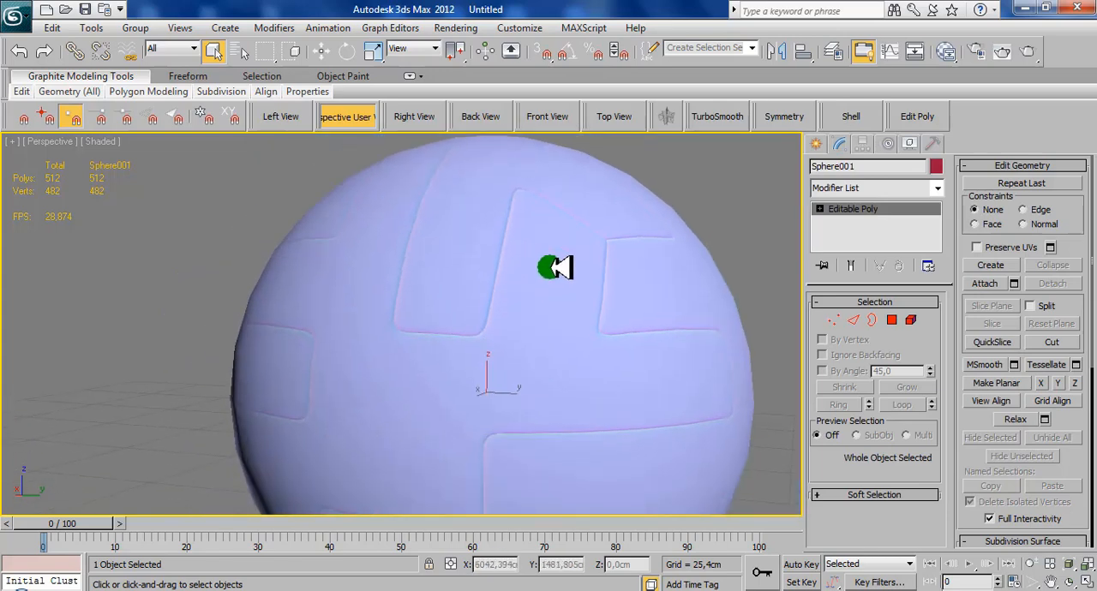
{"action": "scroll", "coordinate": [549, 267], "scroll_direction": "down", "scroll_amount": 1}
{"action": "scroll", "coordinate": [553, 284], "scroll_direction": "down", "scroll_amount": 1}
{"action": "middle_click_drag", "start_coordinate": [525, 327], "coordinate": [535, 297]}
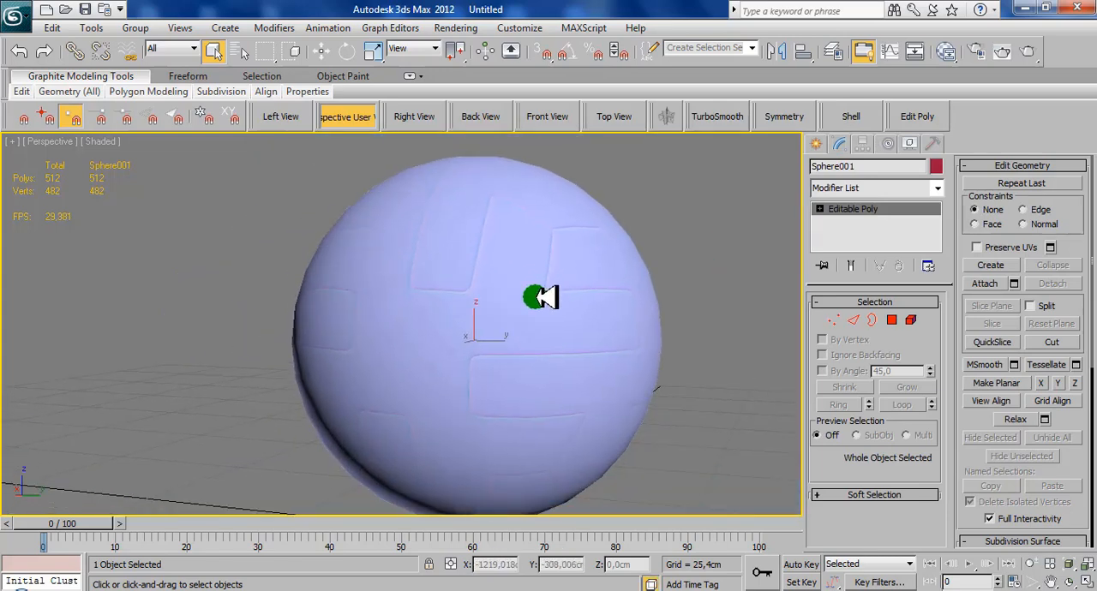
{"action": "left_click", "coordinate": [1028, 52]}
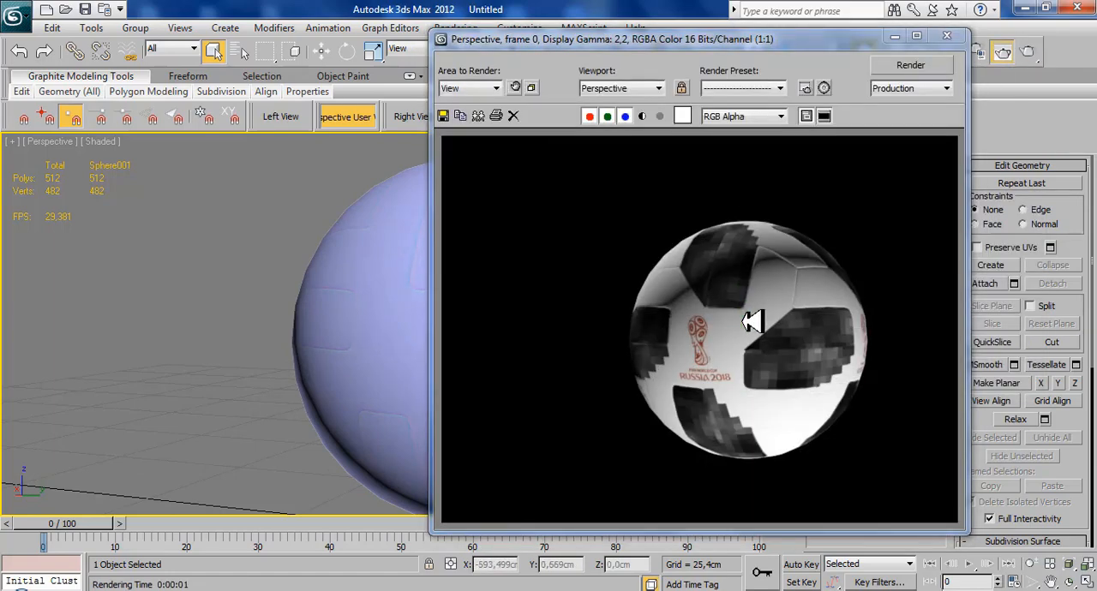
{"action": "scroll", "coordinate": [762, 316], "scroll_direction": "up", "scroll_amount": 1}
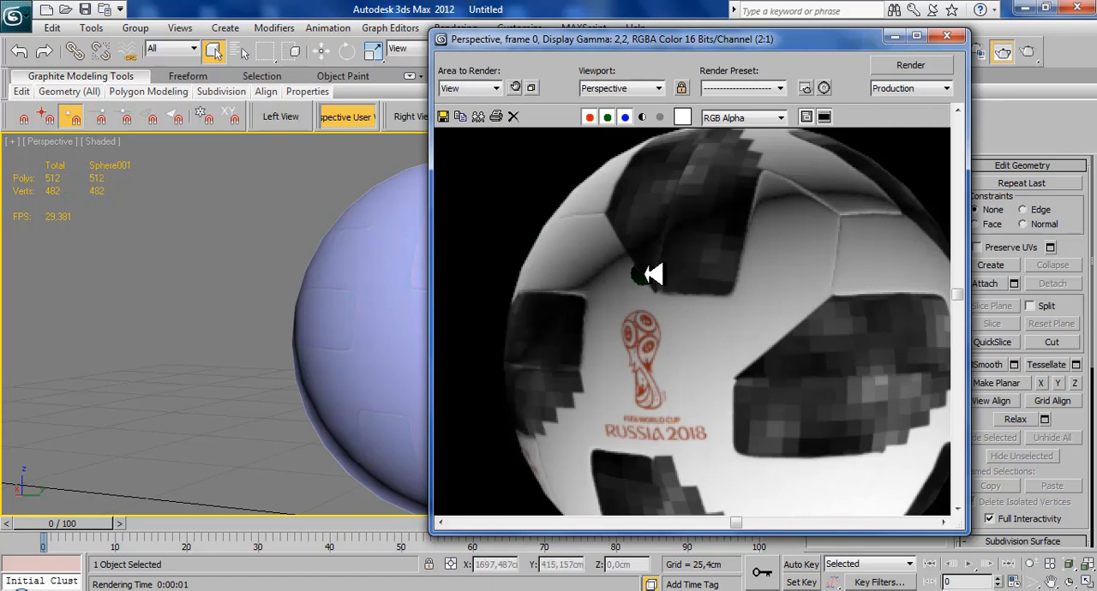
{"action": "middle_click_drag", "start_coordinate": [706, 283], "coordinate": [657, 288]}
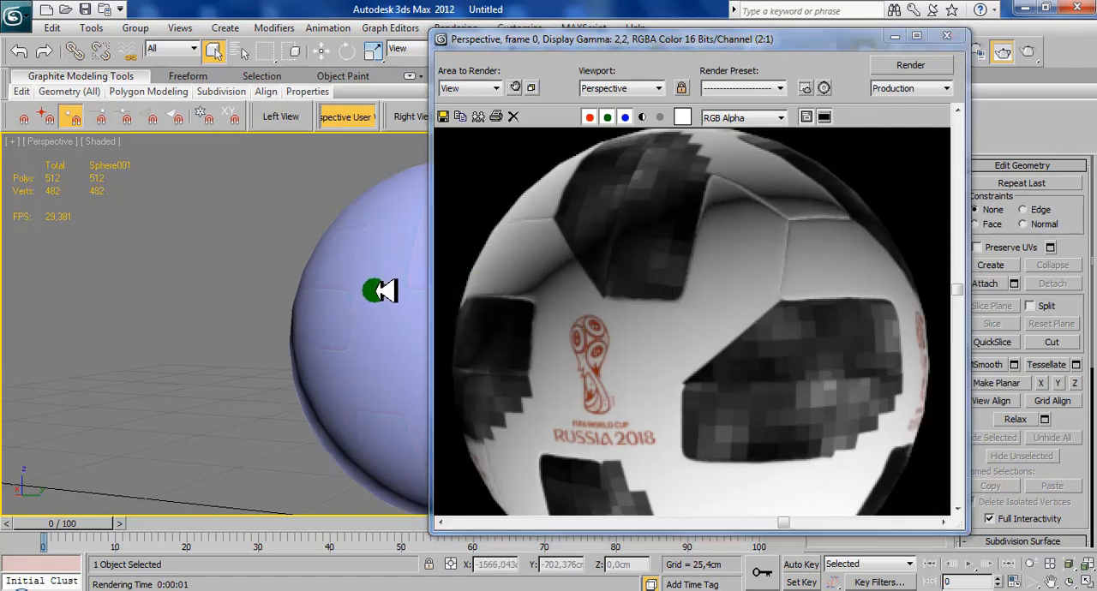
{"action": "middle_click_drag", "start_coordinate": [385, 291], "coordinate": [261, 309], "text": "alt"}
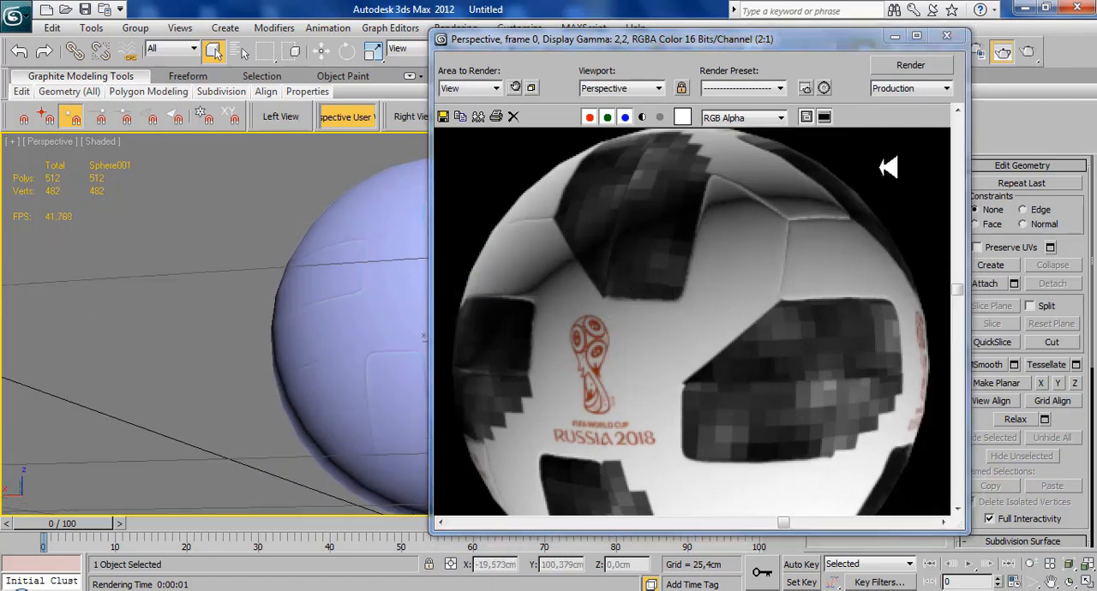
- Render the sphere again from two other angles to check the panels and logos, and close the render window
{"action": "left_click", "coordinate": [918, 74]}
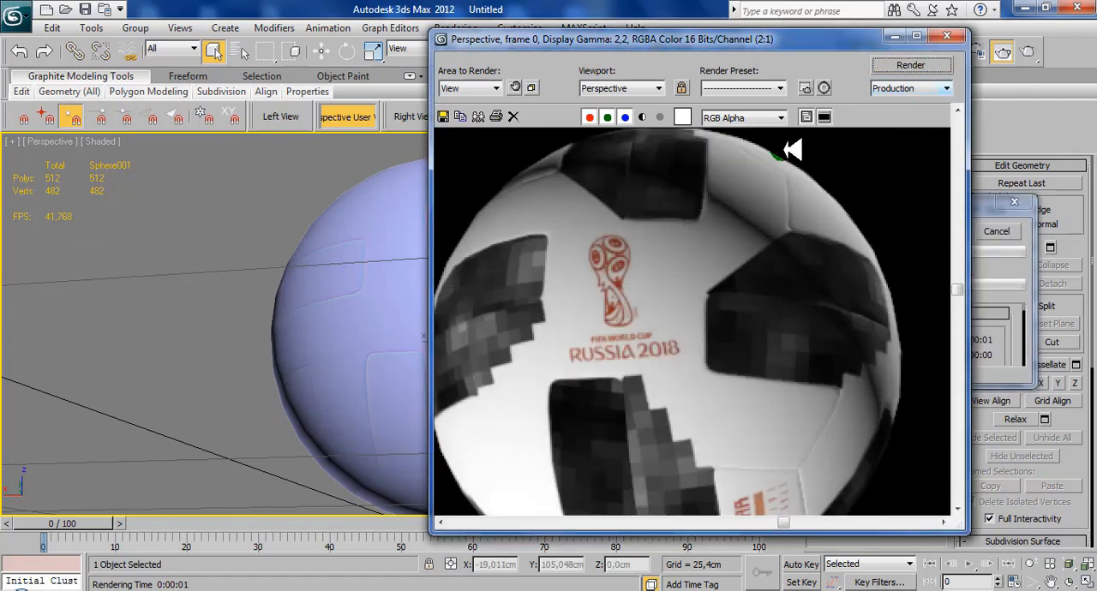
{"action": "middle_click_drag", "start_coordinate": [357, 318], "coordinate": [201, 332], "text": "alt"}
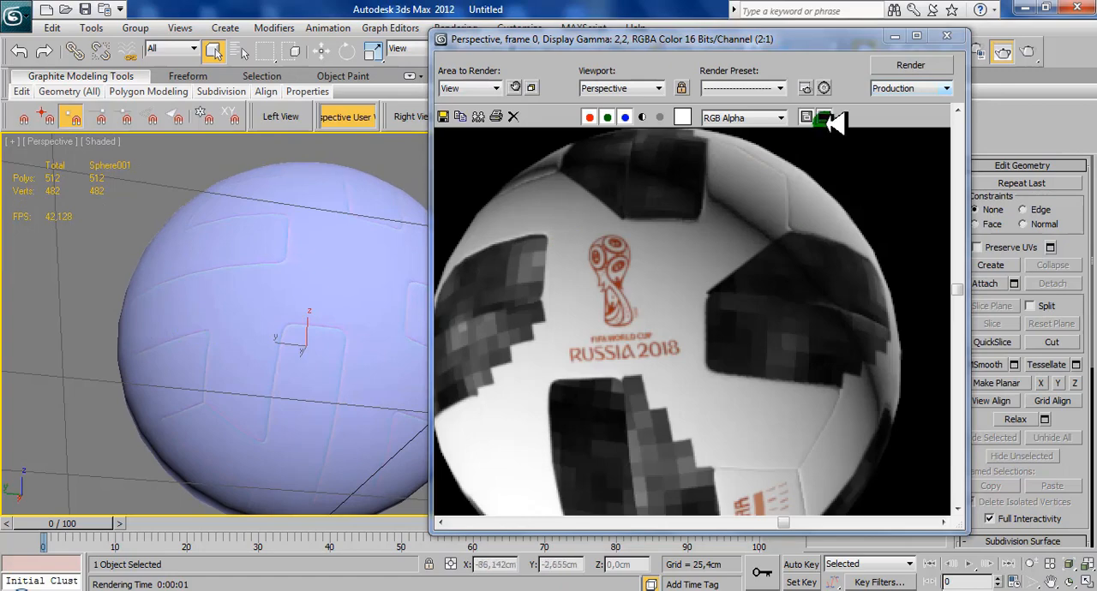
{"action": "left_click", "coordinate": [927, 65]}
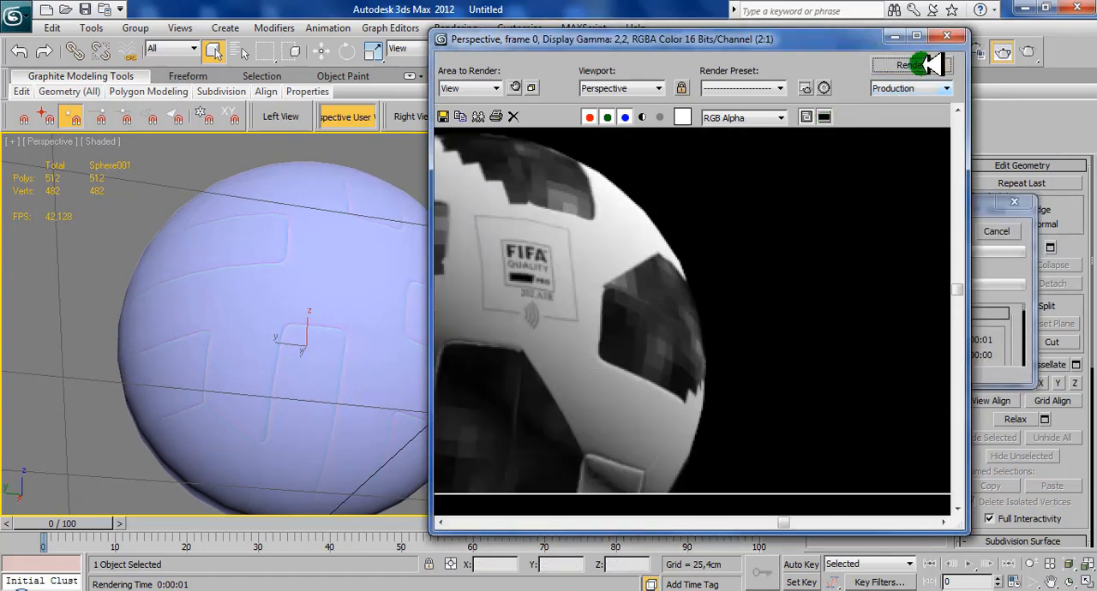
{"action": "middle_click_drag", "start_coordinate": [327, 300], "coordinate": [395, 301], "text": "alt"}
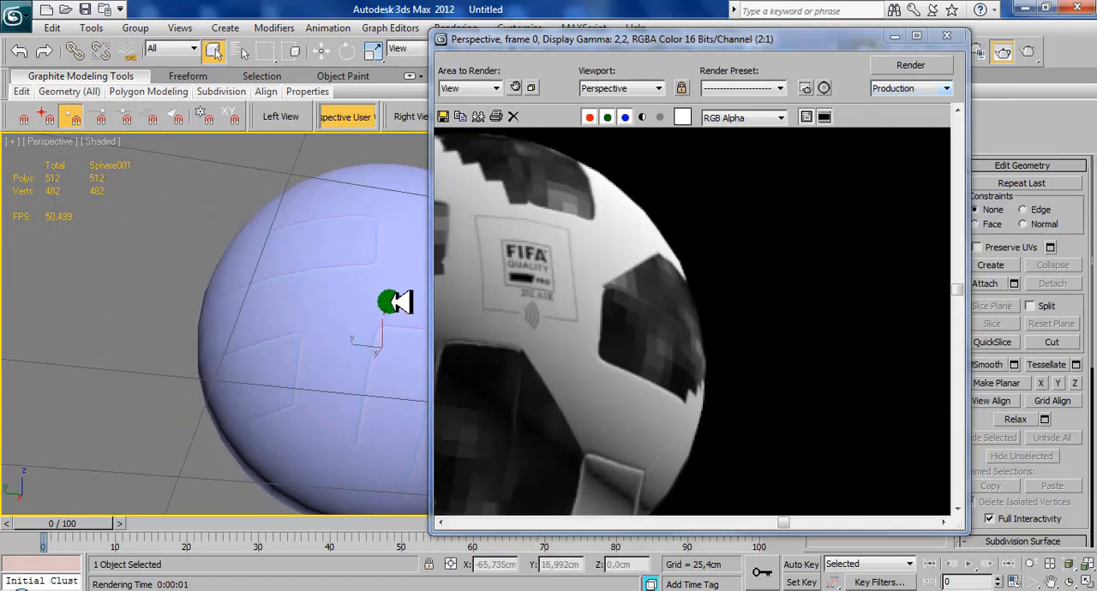
{"action": "left_click", "coordinate": [946, 35]}
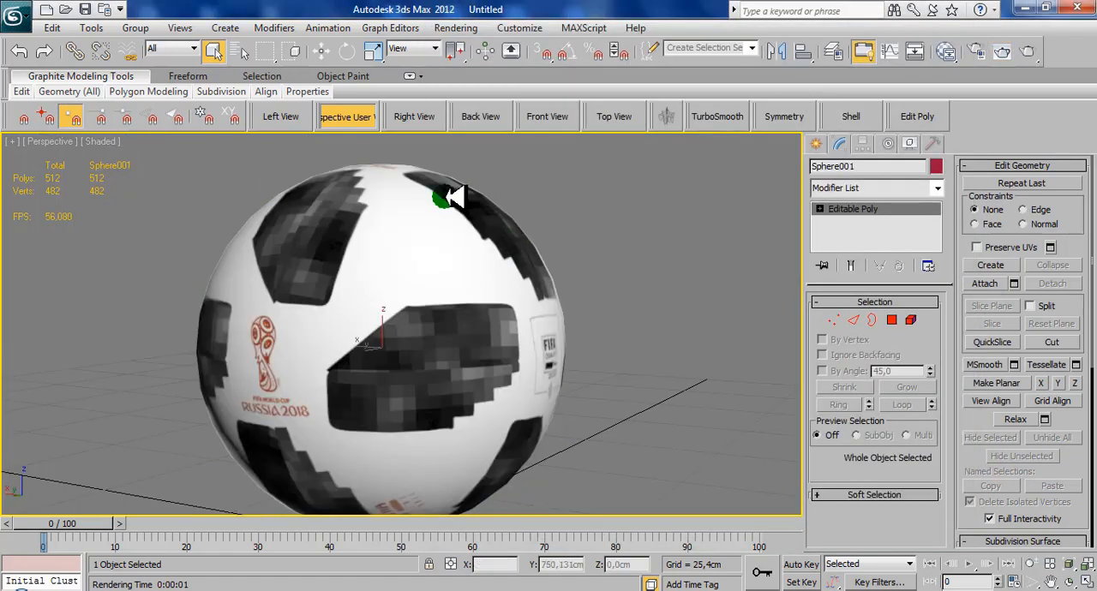
- Set the Perspective viewport's material display to Realistic Materials with Maps
{"action": "scroll", "coordinate": [439, 195], "scroll_direction": "down", "scroll_amount": 4}
{"action": "middle_click_drag", "start_coordinate": [383, 234], "coordinate": [482, 237], "text": "alt"}
{"action": "scroll", "coordinate": [480, 247], "scroll_direction": "up", "scroll_amount": 3}
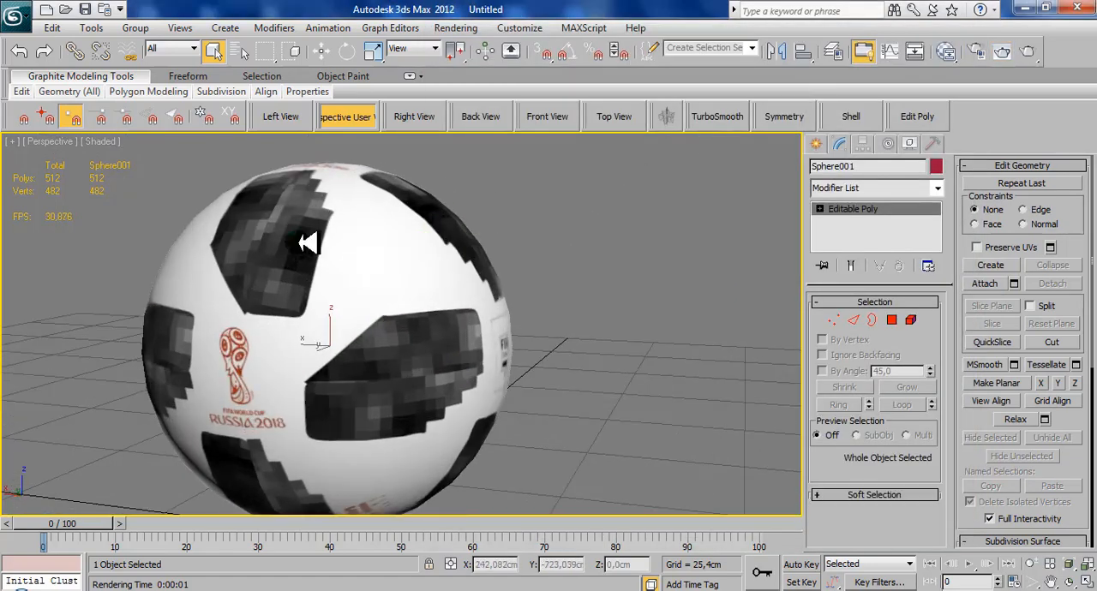
{"action": "middle_click_drag", "start_coordinate": [317, 291], "coordinate": [409, 368]}
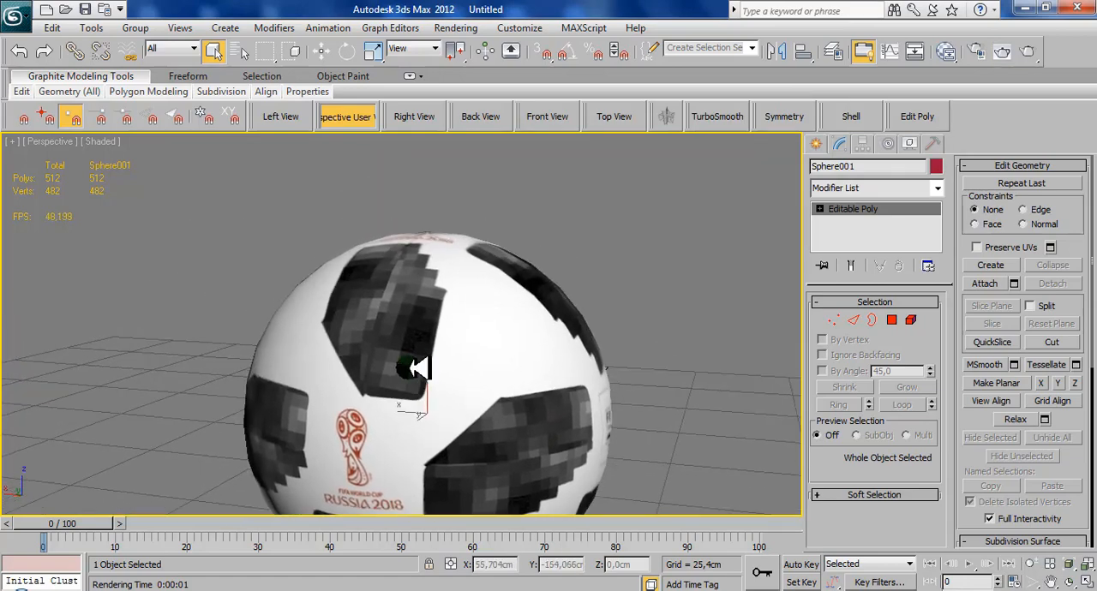
{"action": "scroll", "coordinate": [410, 369], "scroll_direction": "up", "scroll_amount": 3}
{"action": "left_click", "coordinate": [116, 141]}
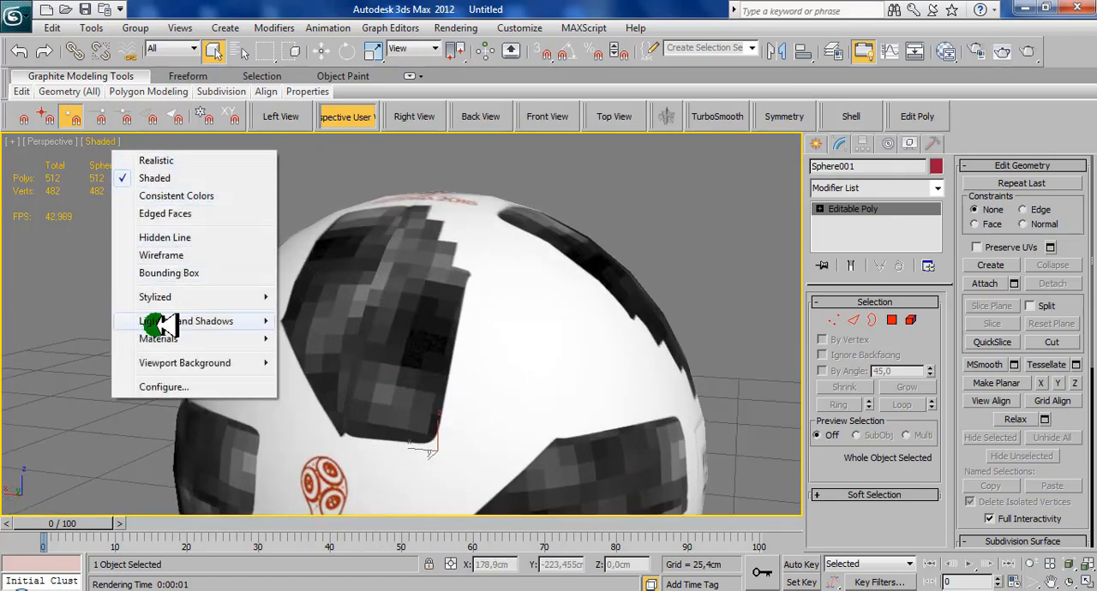
{"action": "mouse_move", "coordinate": [163, 339]}
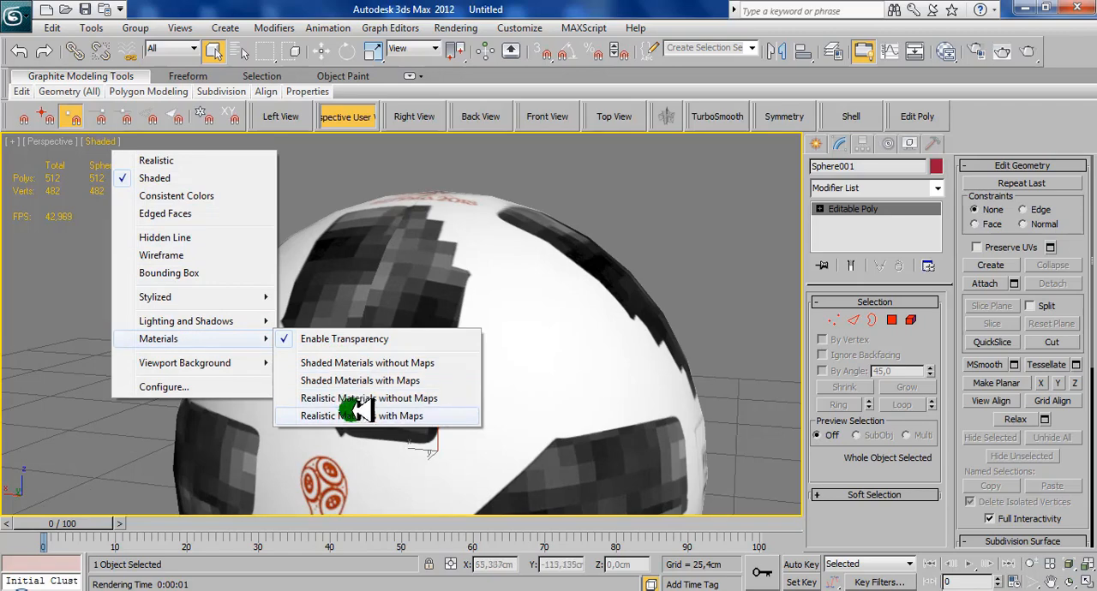
{"action": "left_click", "coordinate": [360, 415]}
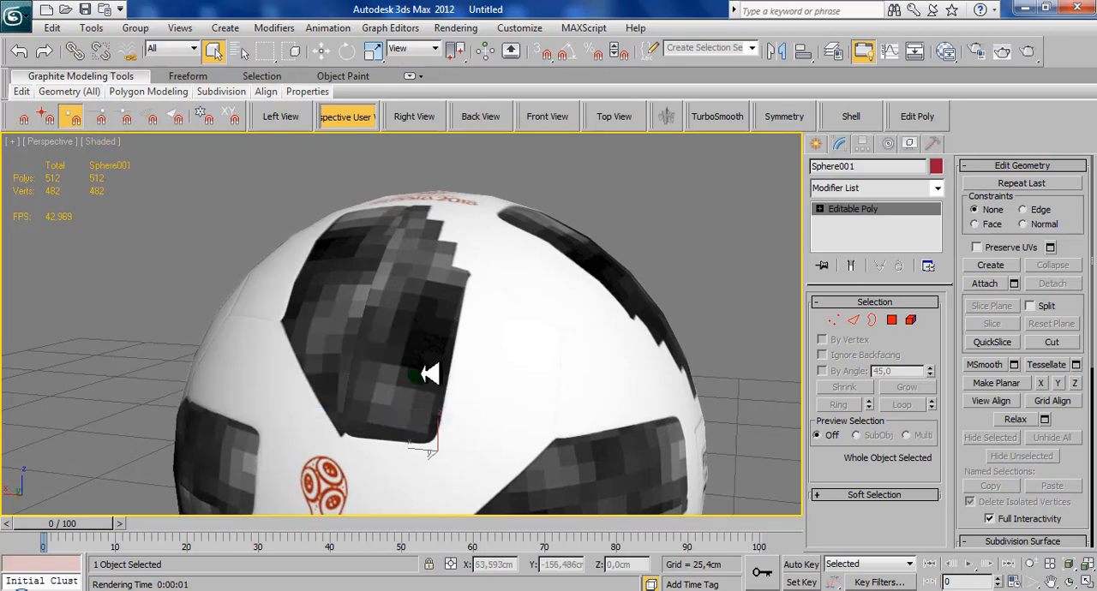
- Examine the bump-mapped seams between the white panels up close, toggling edged faces to compare them with the low-poly mesh
{"action": "mouse_move", "coordinate": [318, 350]}
{"action": "middle_mouse_down", "text": "alt"}
{"action": "mouse_move", "coordinate": [360, 369]}
{"action": "mouse_move", "coordinate": [400, 369]}
{"action": "mouse_move", "coordinate": [448, 343]}
{"action": "mouse_move", "coordinate": [392, 360]}
{"action": "mouse_move", "coordinate": [374, 299]}
{"action": "mouse_move", "coordinate": [377, 320]}
{"action": "mouse_move", "coordinate": [344, 315]}
{"action": "mouse_move", "coordinate": [358, 287]}
{"action": "middle_mouse_up", "text": "alt"}
{"action": "key", "text": "F4"}
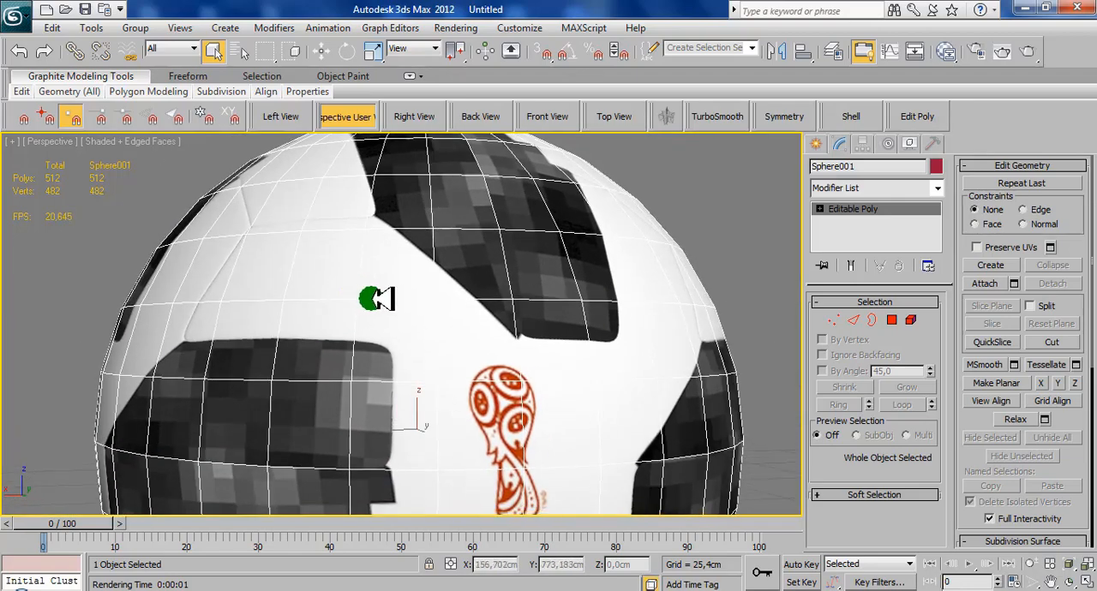
{"action": "key", "text": "F4"}
{"action": "mouse_move", "coordinate": [269, 250]}
{"action": "middle_mouse_down", "text": "alt"}
{"action": "mouse_move", "coordinate": [335, 262]}
{"action": "mouse_move", "coordinate": [345, 291]}
{"action": "middle_mouse_up", "text": "alt"}
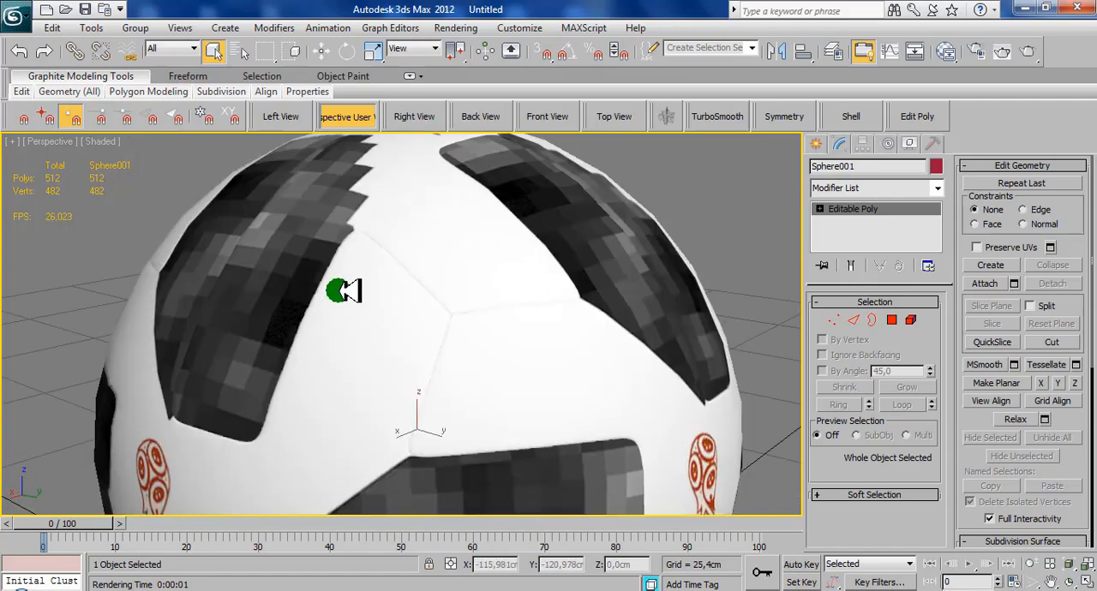
{"action": "key", "text": "F4"}
{"action": "middle_click_drag", "start_coordinate": [460, 312], "coordinate": [272, 302], "text": "alt"}
{"action": "middle_click_drag", "start_coordinate": [210, 283], "coordinate": [412, 326], "text": "alt"}
{"action": "scroll", "coordinate": [347, 288], "scroll_direction": "up", "scroll_amount": 4}
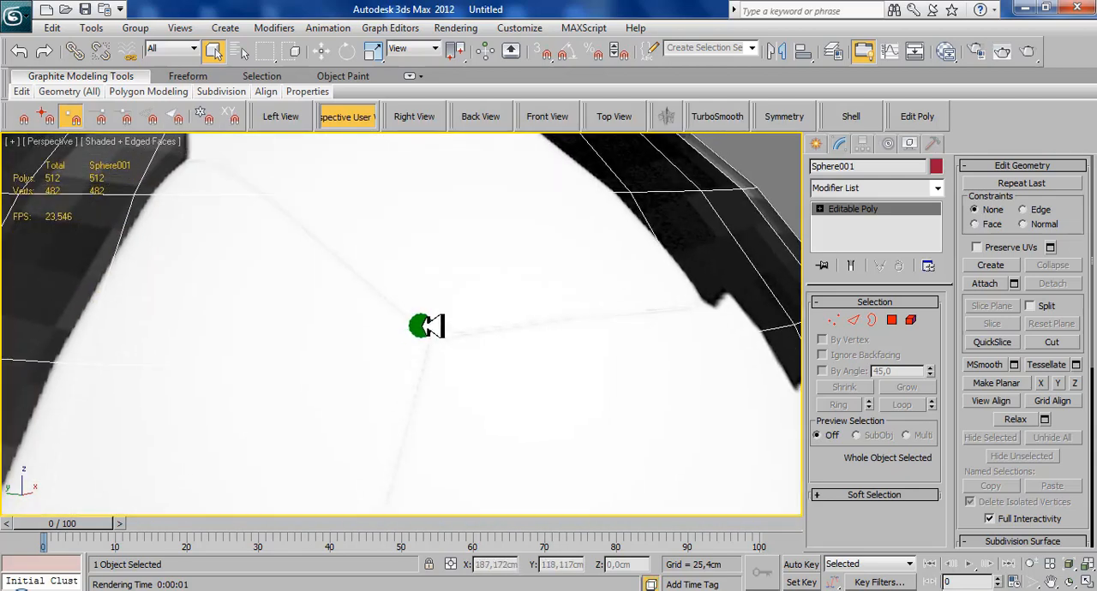
- Show safe frames in the Perspective view, render the close-up of the panel seams, and close the render window
{"action": "key", "text": "shift+f"}
{"action": "left_click", "coordinate": [1040, 54]}
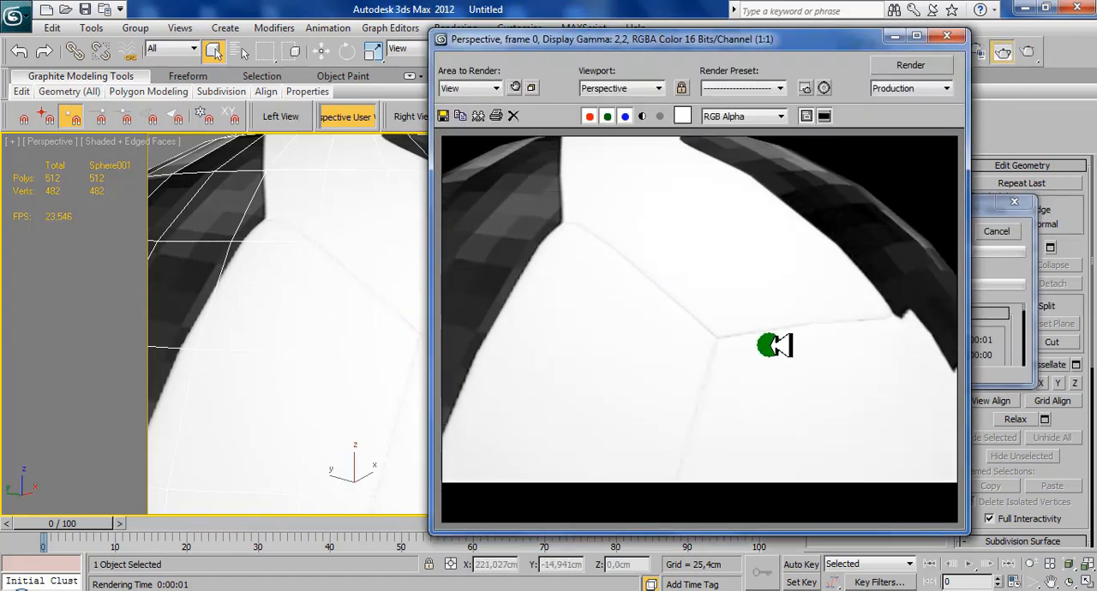
{"action": "left_click", "coordinate": [958, 37]}
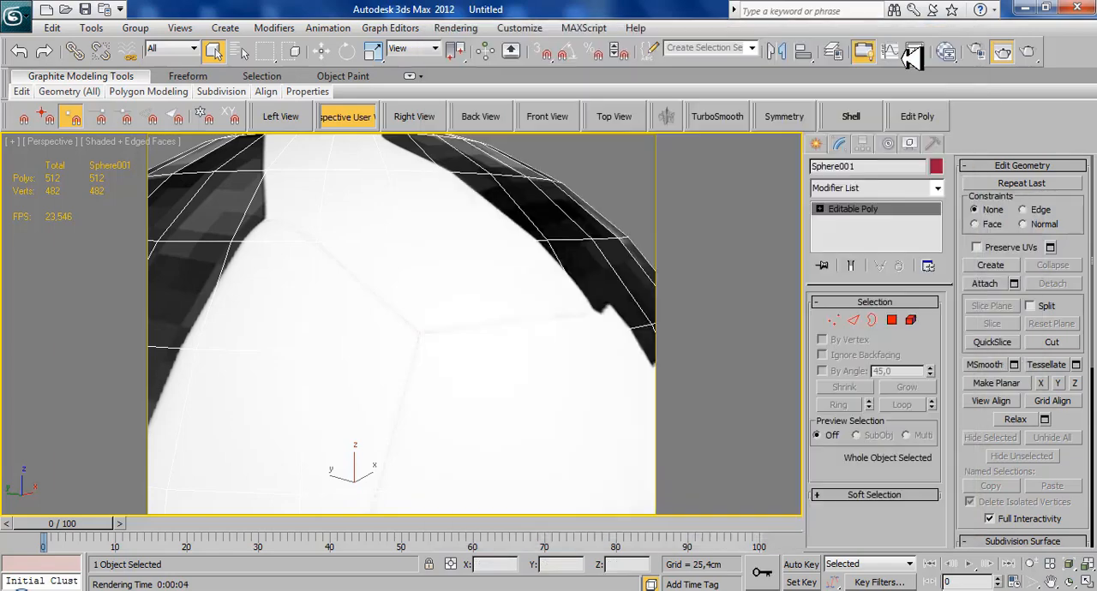
- Hide the edged faces, render the whole ball, examine the render magnified at 2:1, and close the render window
{"action": "scroll", "coordinate": [440, 257], "scroll_direction": "down", "scroll_amount": 6}
{"action": "mouse_move", "coordinate": [369, 342]}
{"action": "middle_mouse_down", "text": "alt"}
{"action": "mouse_move", "coordinate": [363, 350]}
{"action": "mouse_move", "coordinate": [372, 303]}
{"action": "middle_mouse_up", "text": "alt"}
{"action": "key", "text": "F4"}
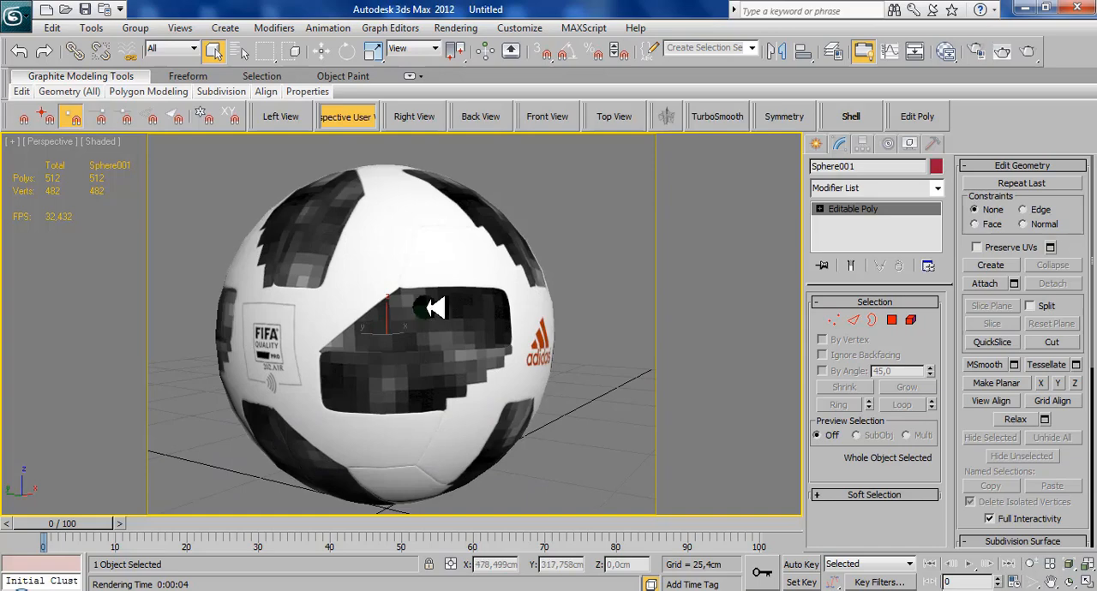
{"action": "left_click", "coordinate": [1028, 52]}
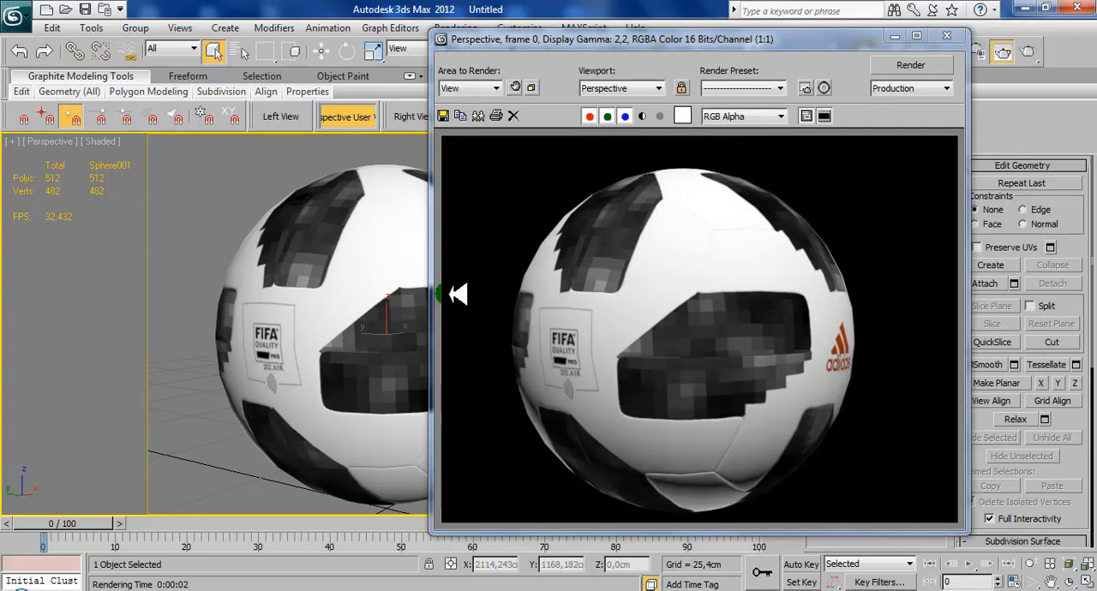
{"action": "left_click", "coordinate": [653, 307], "text": "ctrl"}
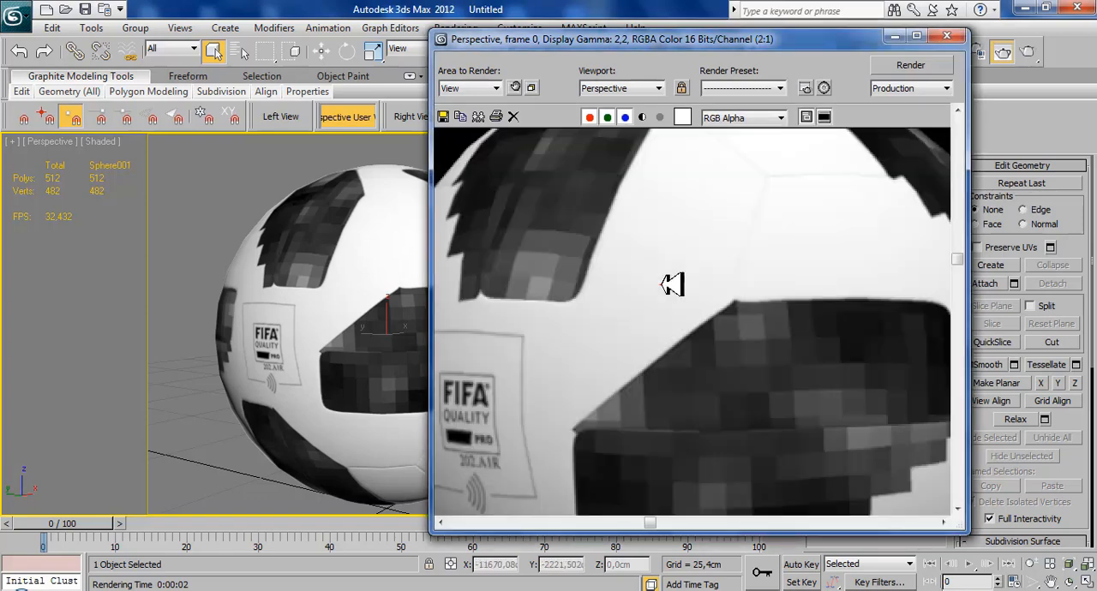
{"action": "right_click", "coordinate": [667, 284], "text": "ctrl"}
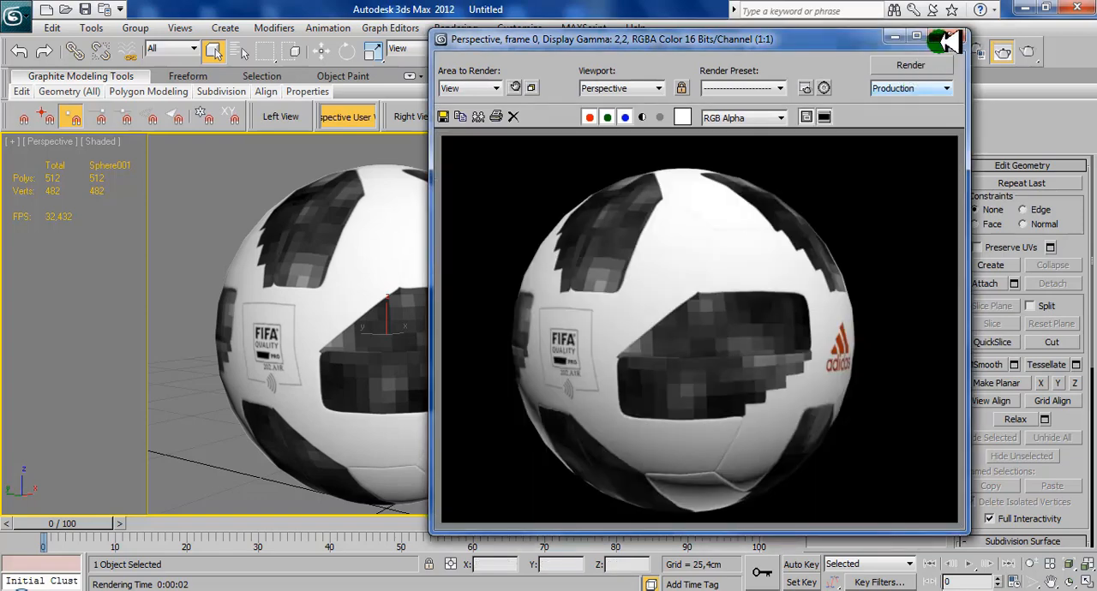
{"action": "left_click", "coordinate": [947, 38]}
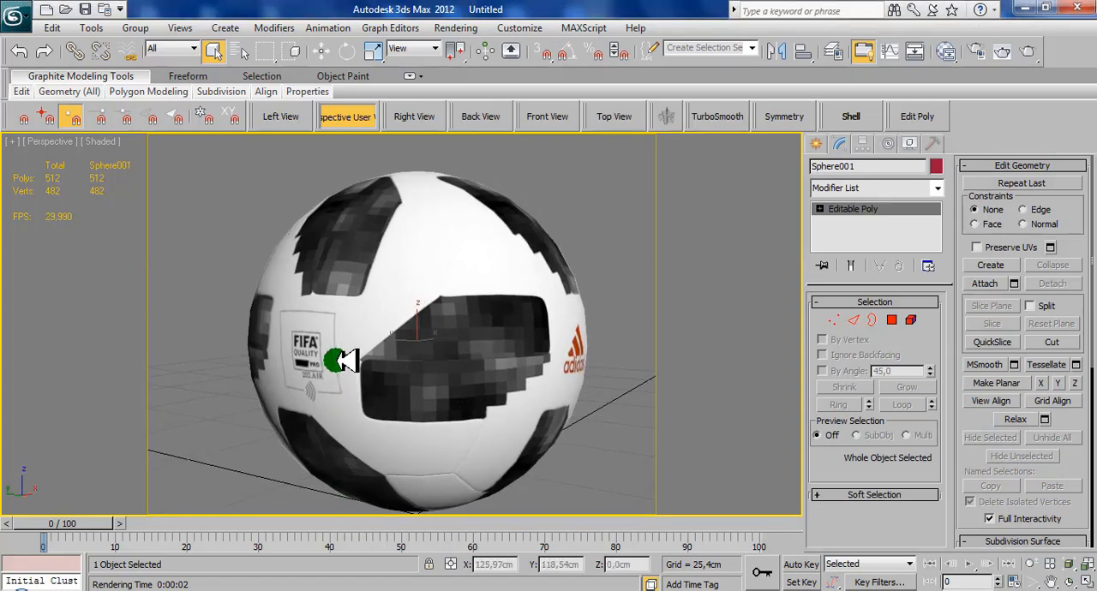
- Render the side with the FIFA Quality mark and compare it with the edged-faces viewport display, closing the render window
{"action": "scroll", "coordinate": [337, 361], "scroll_direction": "down", "scroll_amount": 1}
{"action": "scroll", "coordinate": [386, 355], "scroll_direction": "down", "scroll_amount": 1}
{"action": "middle_click_drag", "start_coordinate": [452, 350], "coordinate": [507, 370], "text": "alt"}
{"action": "scroll", "coordinate": [516, 352], "scroll_direction": "up", "scroll_amount": 2}
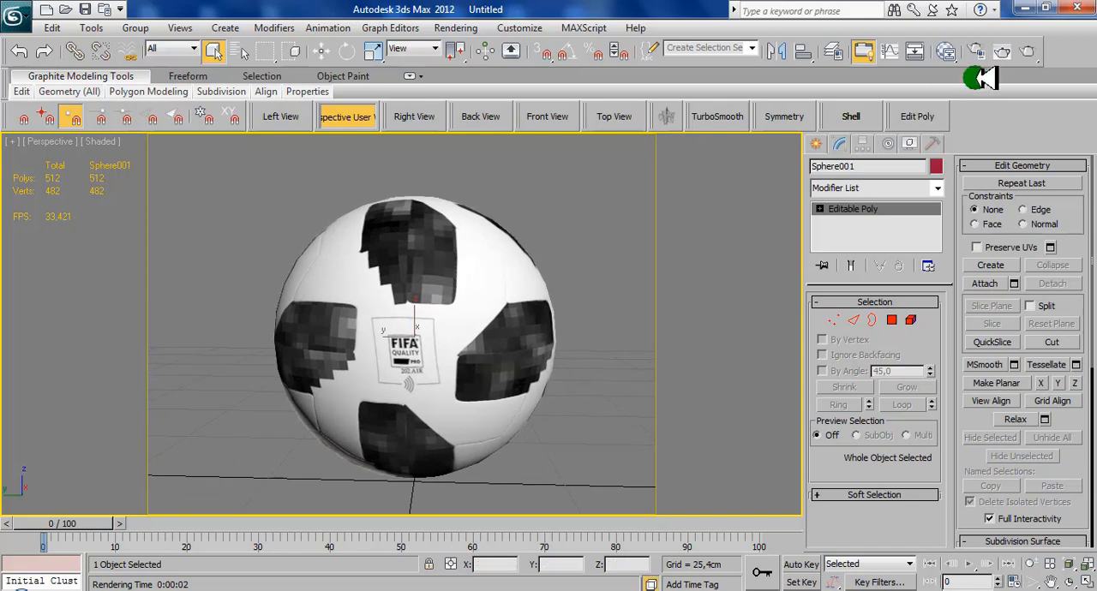
{"action": "left_click", "coordinate": [1001, 50]}
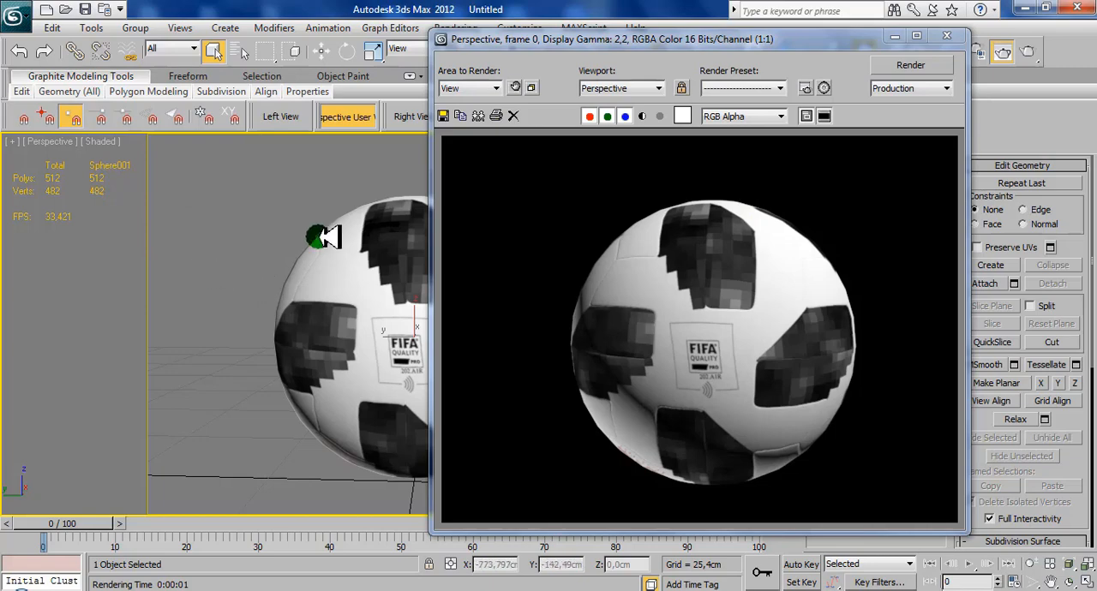
{"action": "key", "text": "F4"}
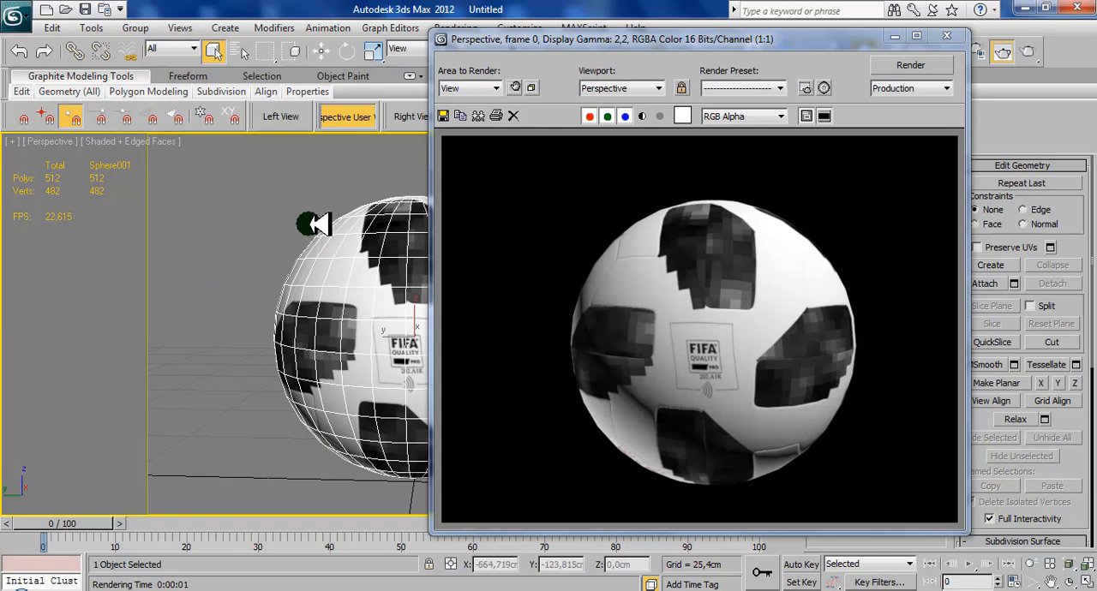
{"action": "left_click", "coordinate": [945, 35]}
- Examine the textured sphere and its mesh edges from above, from below and from the side
{"action": "middle_click_drag", "start_coordinate": [447, 233], "coordinate": [435, 355], "text": "alt"}
{"action": "scroll", "coordinate": [451, 338], "scroll_direction": "up", "scroll_amount": 7}
{"action": "scroll", "coordinate": [435, 356], "scroll_direction": "down", "scroll_amount": 2}
{"action": "scroll", "coordinate": [436, 357], "scroll_direction": "up", "scroll_amount": 2}
{"action": "scroll", "coordinate": [427, 361], "scroll_direction": "down", "scroll_amount": 5}
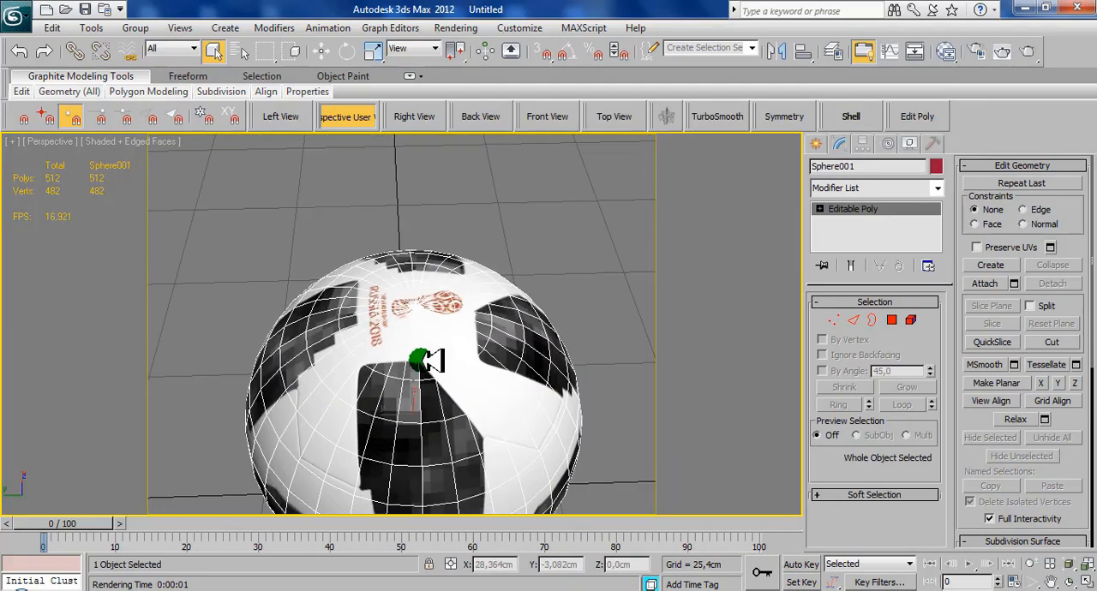
{"action": "middle_click_drag", "start_coordinate": [421, 397], "coordinate": [435, 169], "text": "alt"}
{"action": "scroll", "coordinate": [387, 431], "scroll_direction": "up", "scroll_amount": 6}
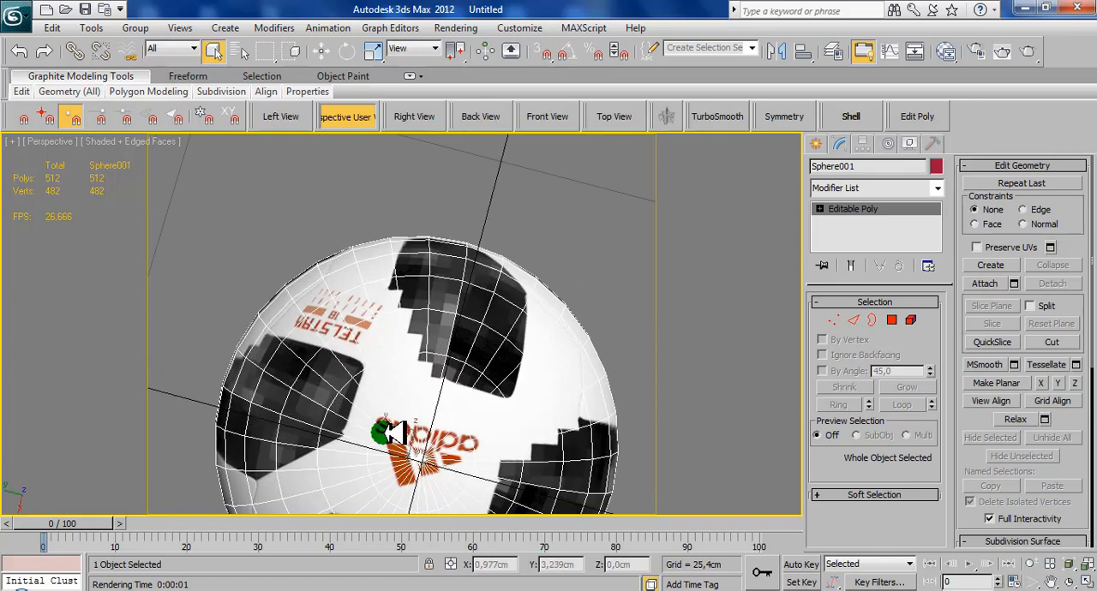
{"action": "middle_click_drag", "start_coordinate": [431, 431], "coordinate": [453, 340], "text": "alt"}
{"action": "scroll", "coordinate": [415, 393], "scroll_direction": "down", "scroll_amount": 3}
{"action": "scroll", "coordinate": [422, 392], "scroll_direction": "down", "scroll_amount": 3}
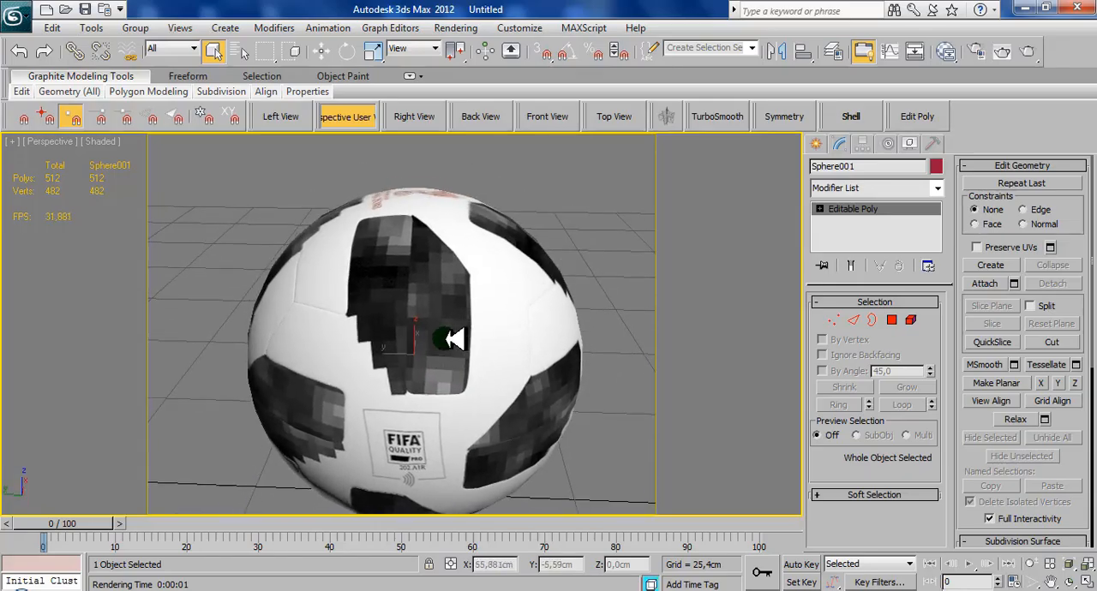